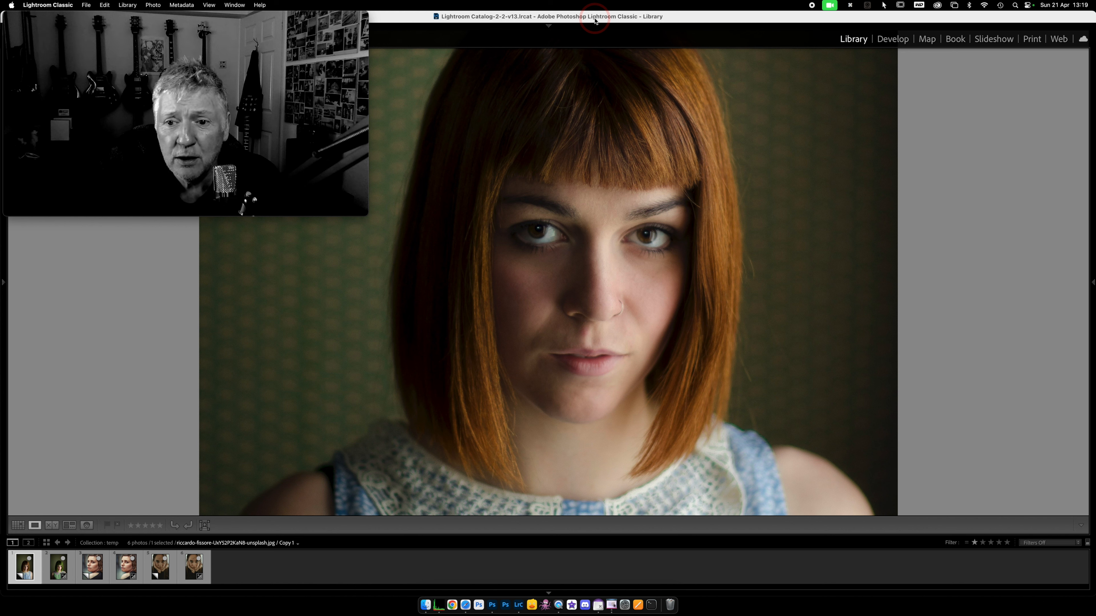
- Compare the original and edited versions of the three sample portraits in the Library
key("Right")
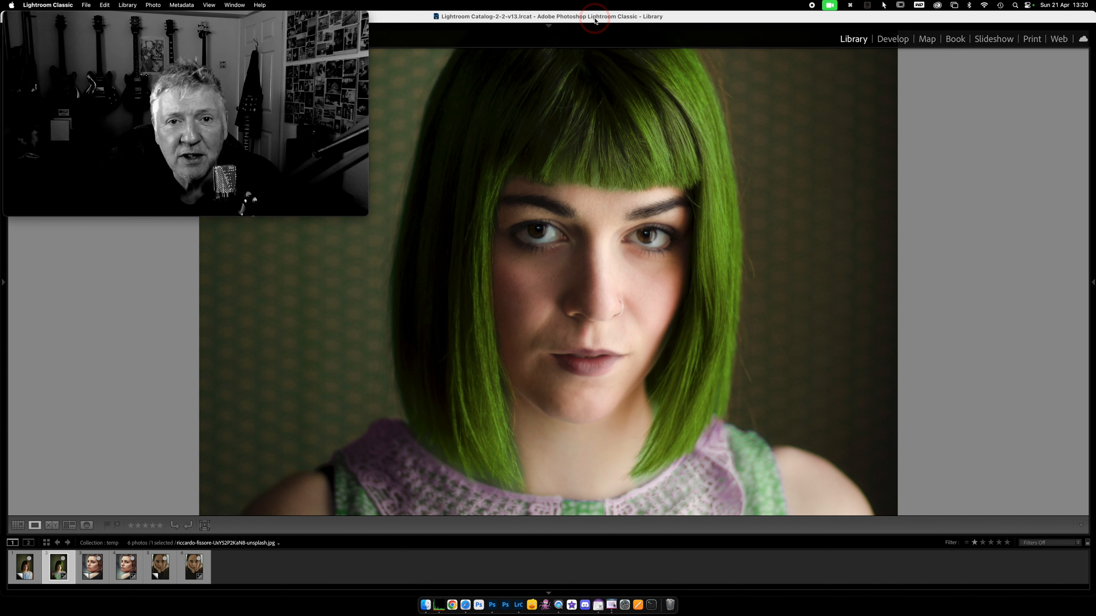
key("Right")
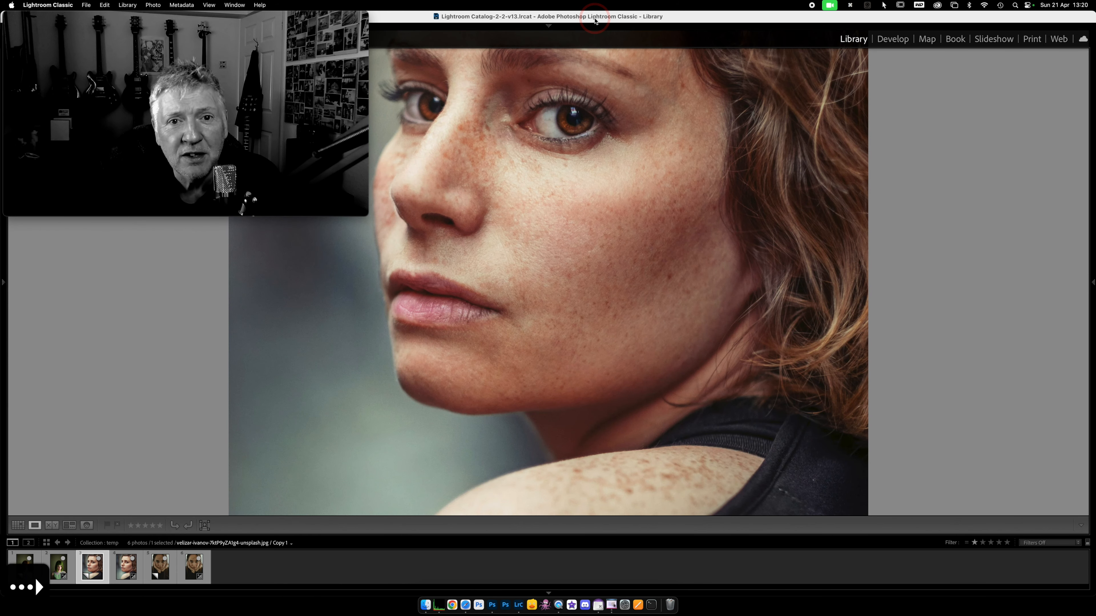
key("Right")
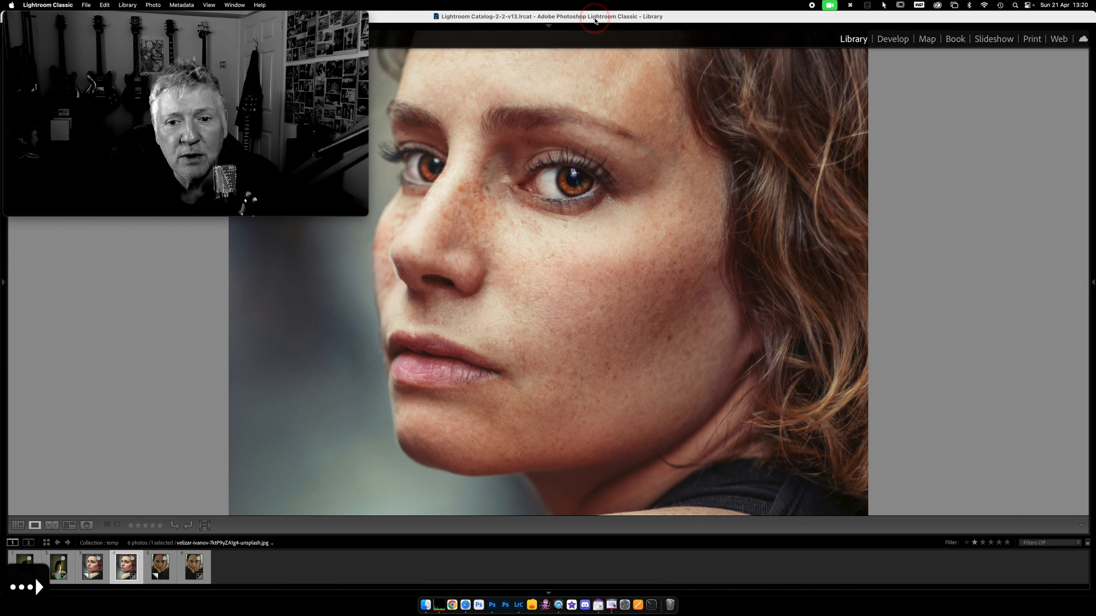
key("Right")
key("Right")
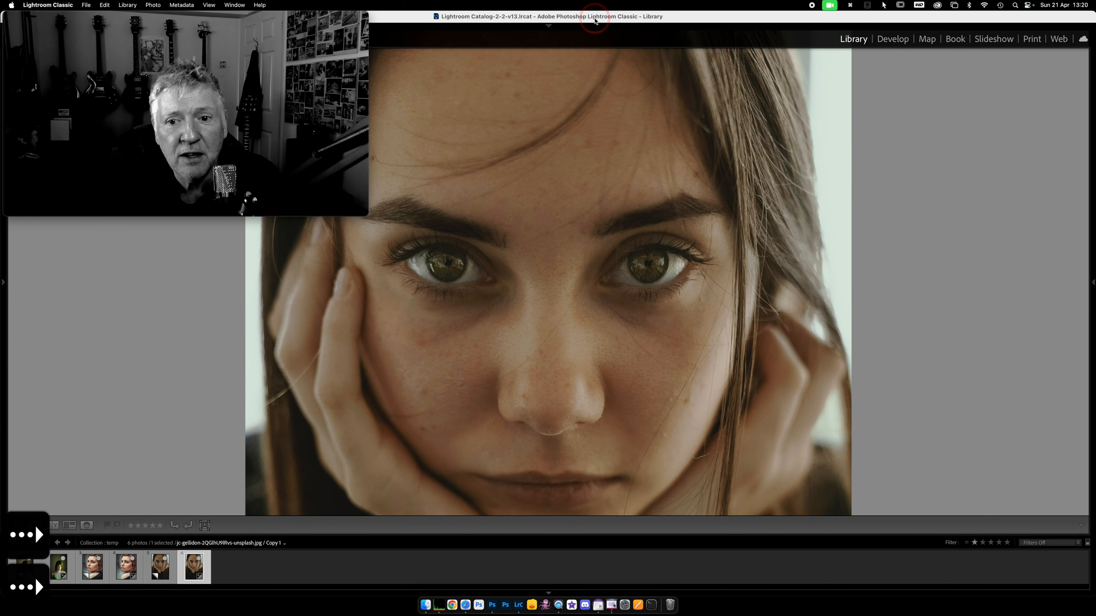
key("Left")
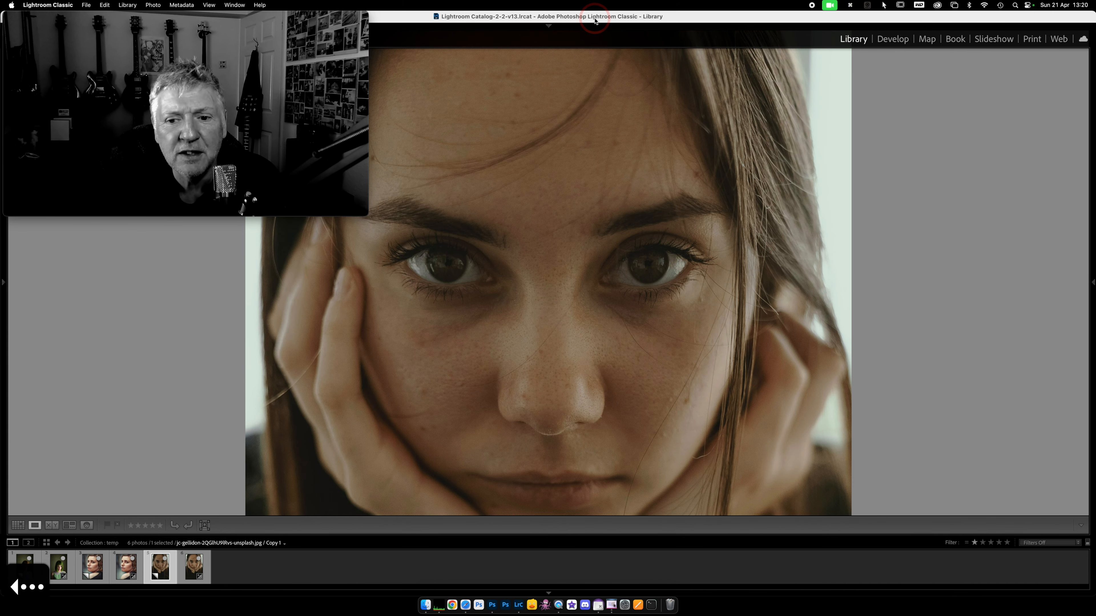
key("Left")
key("Left")
key("Right")
key("Right")
key("Right")
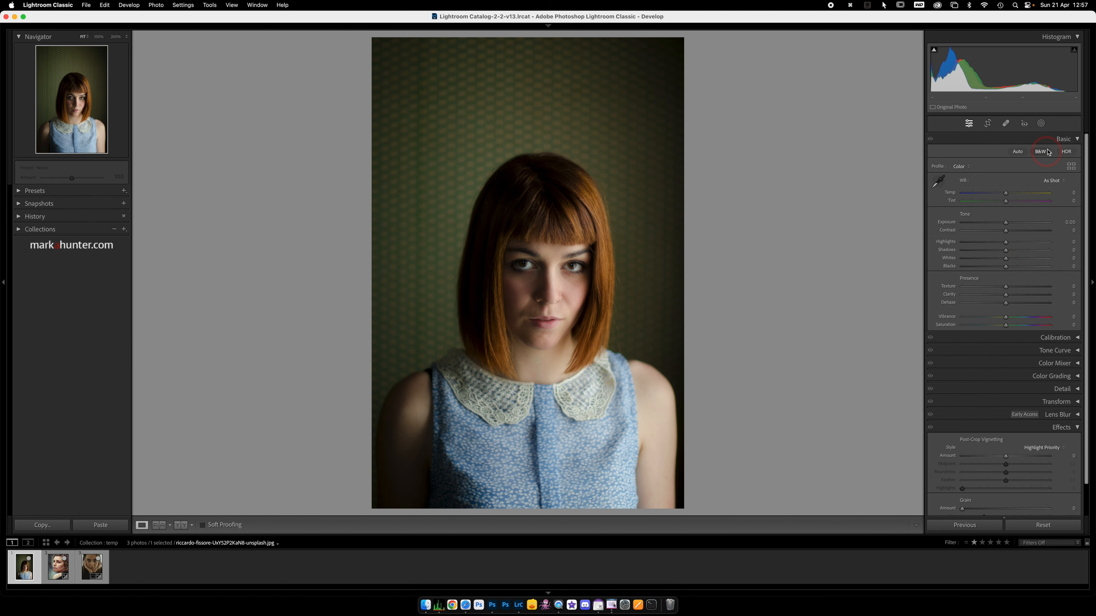
- Create nine separate masks for Person 1: facial skin, body skin, eyebrows, eye sclera, iris and pupil, lips, teeth, hair and clothes
left_click(1041, 124)
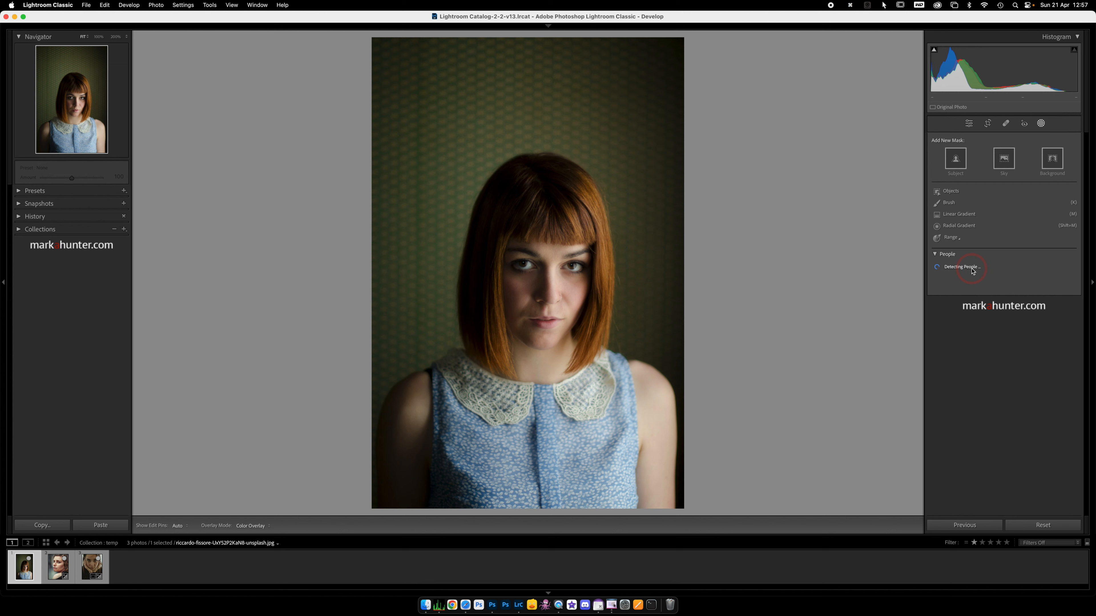
left_click(944, 270)
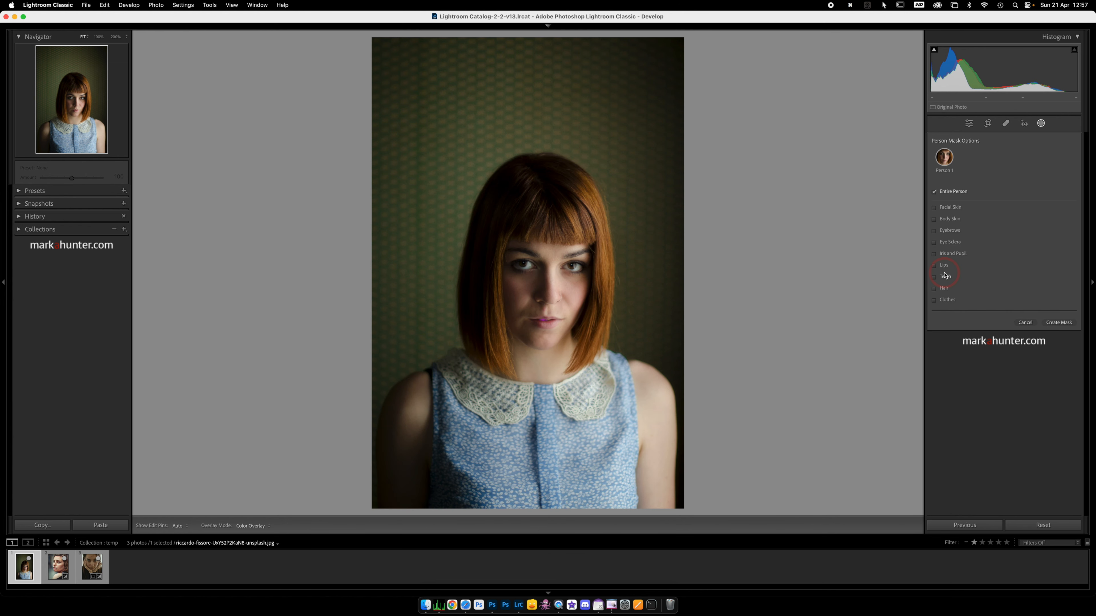
left_click(935, 208)
left_click(935, 220)
left_click(935, 231)
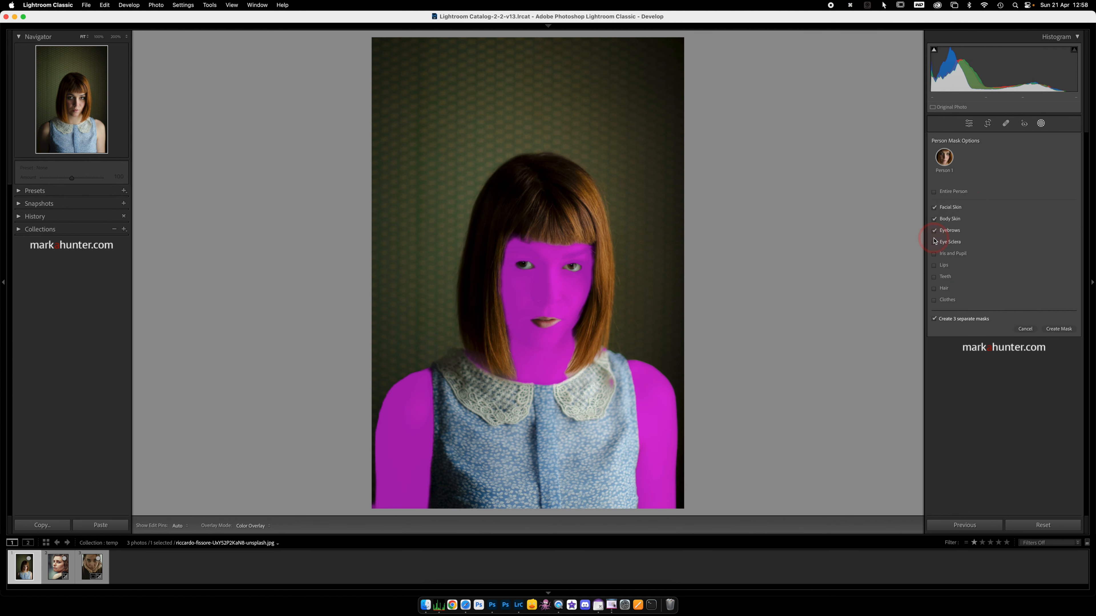
left_click(934, 243)
left_click(935, 254)
left_click(934, 266)
left_click(935, 278)
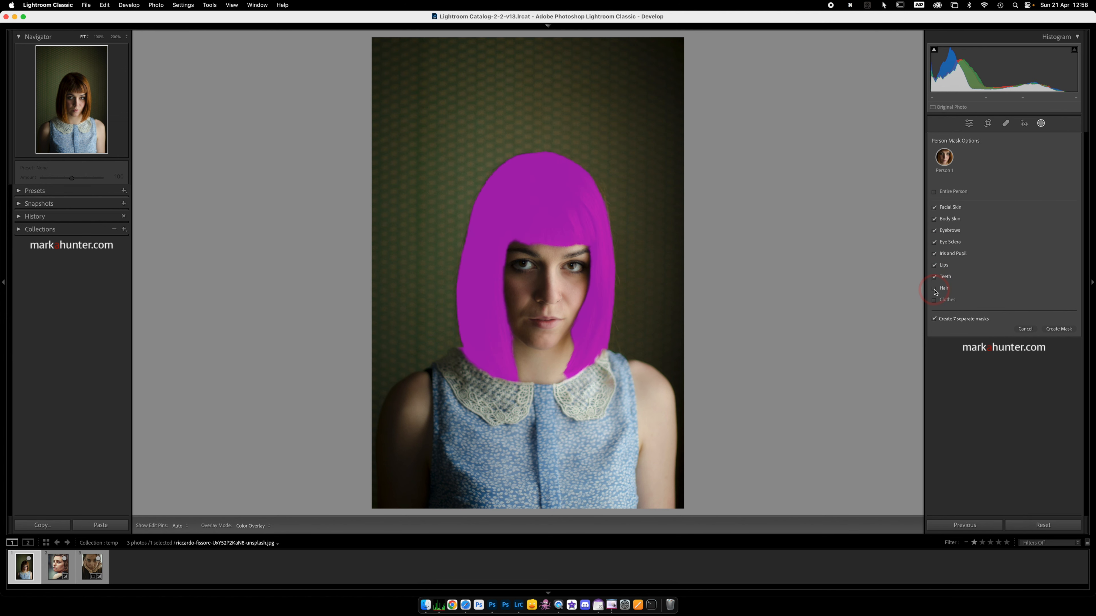
left_click(935, 289)
left_click(935, 300)
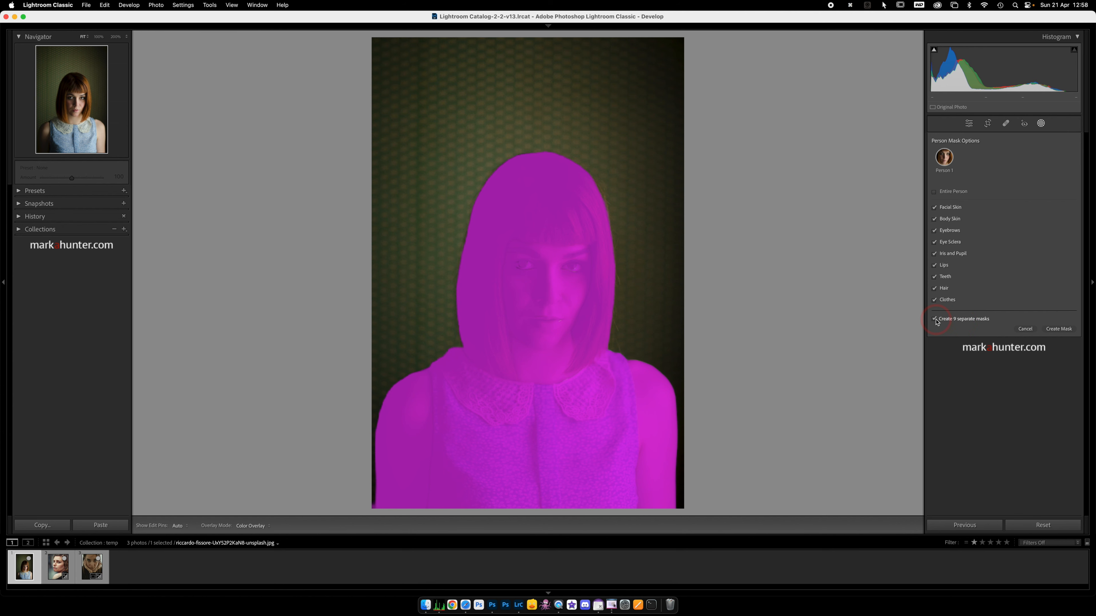
left_click(1058, 330)
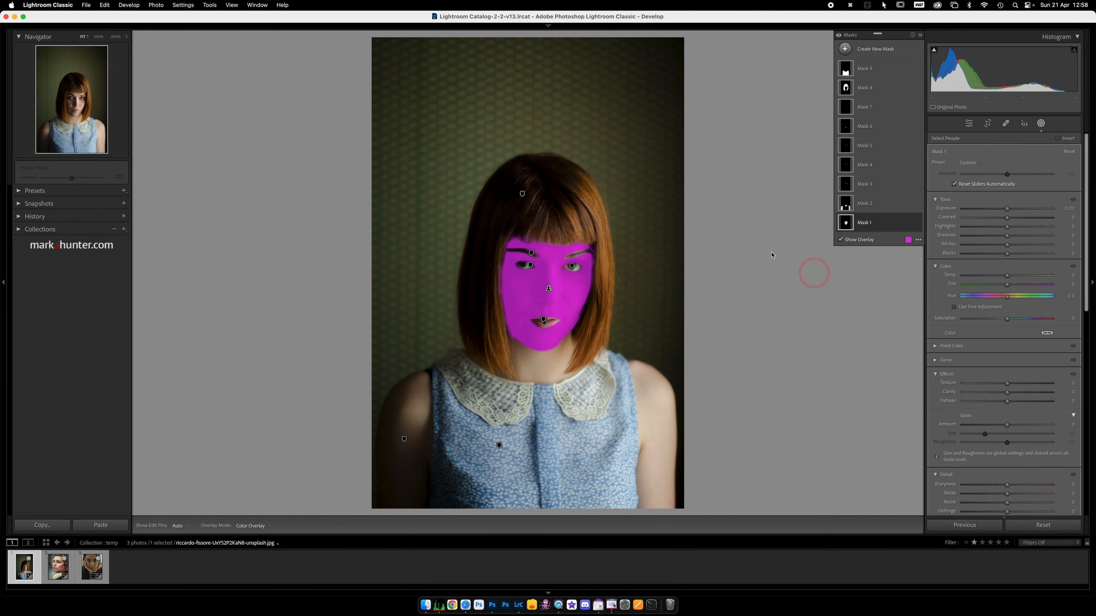
- Set the facial skin mask's exposure to about 0.49 and whites to 8, and the body skin mask's exposure to 0.34
left_click(98, 37)
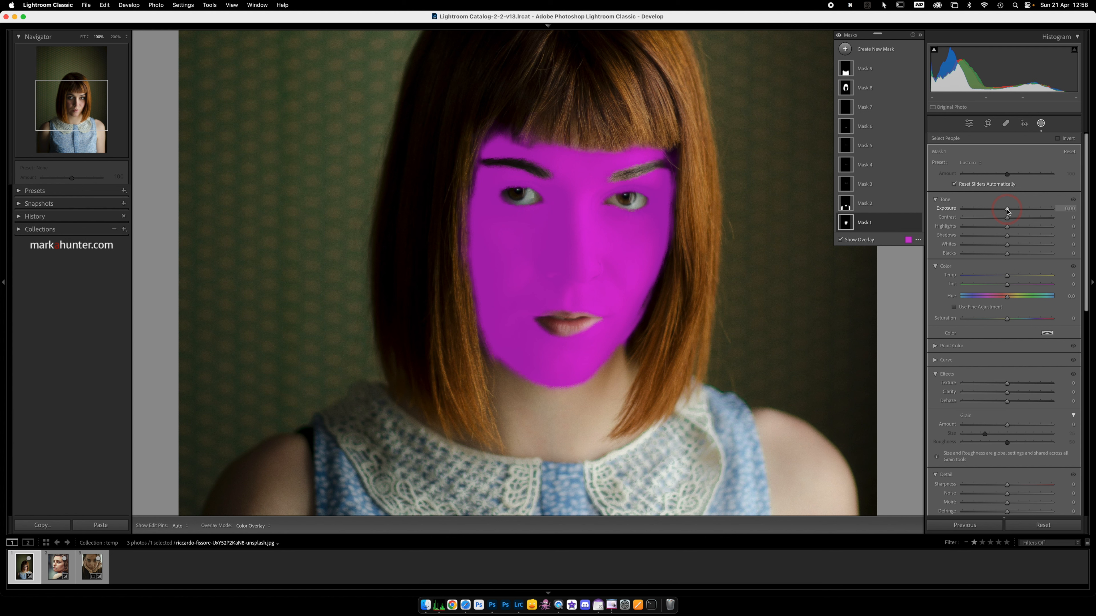
left_click_drag(1007, 211, 1011, 246)
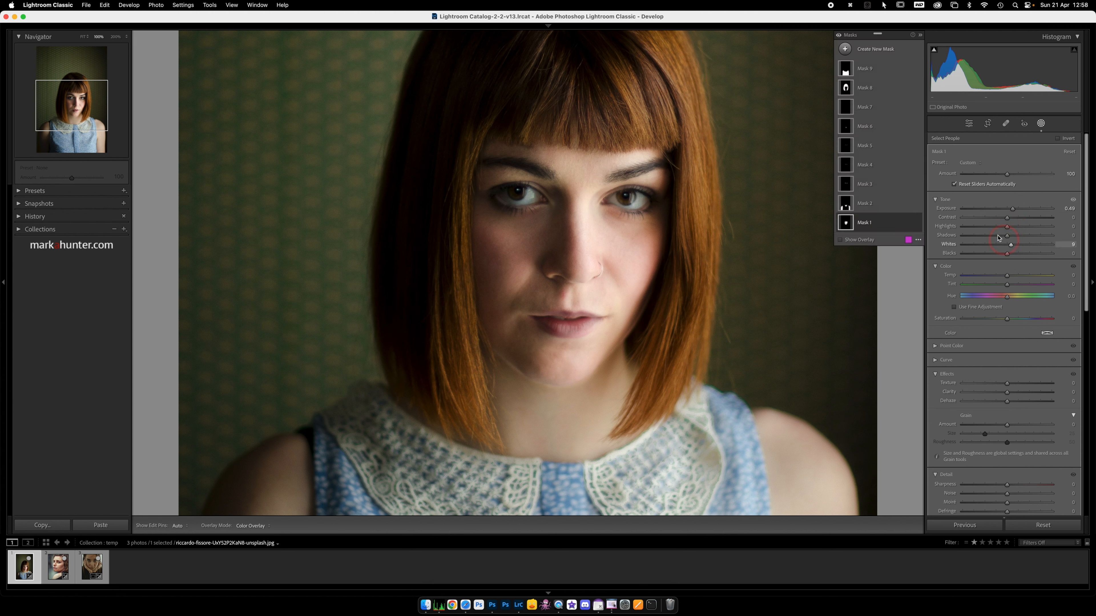
left_click(878, 206)
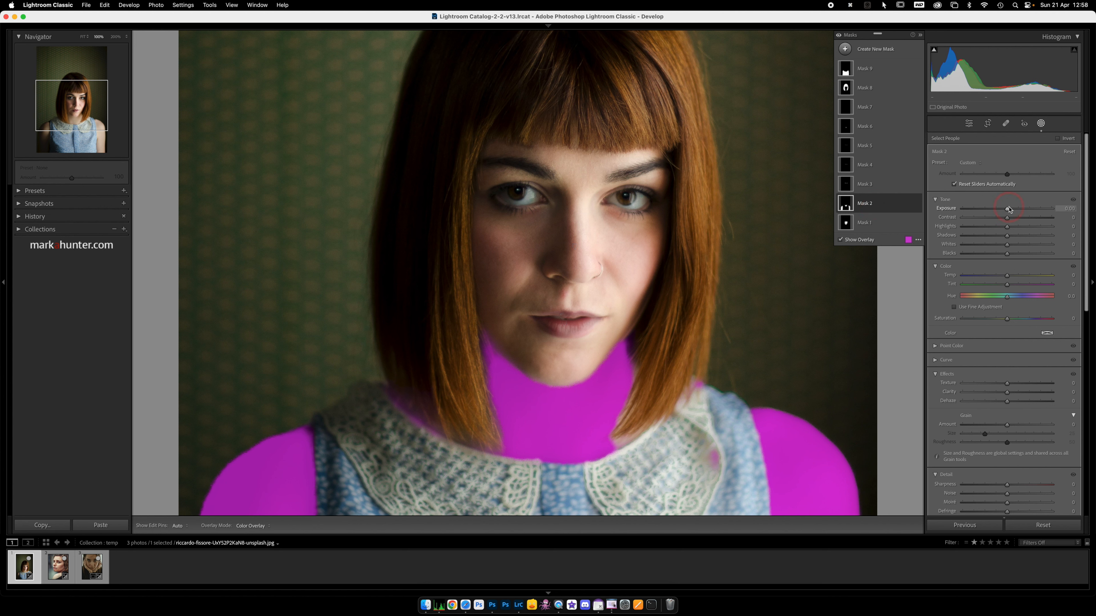
left_click_drag(1007, 210, 1011, 212)
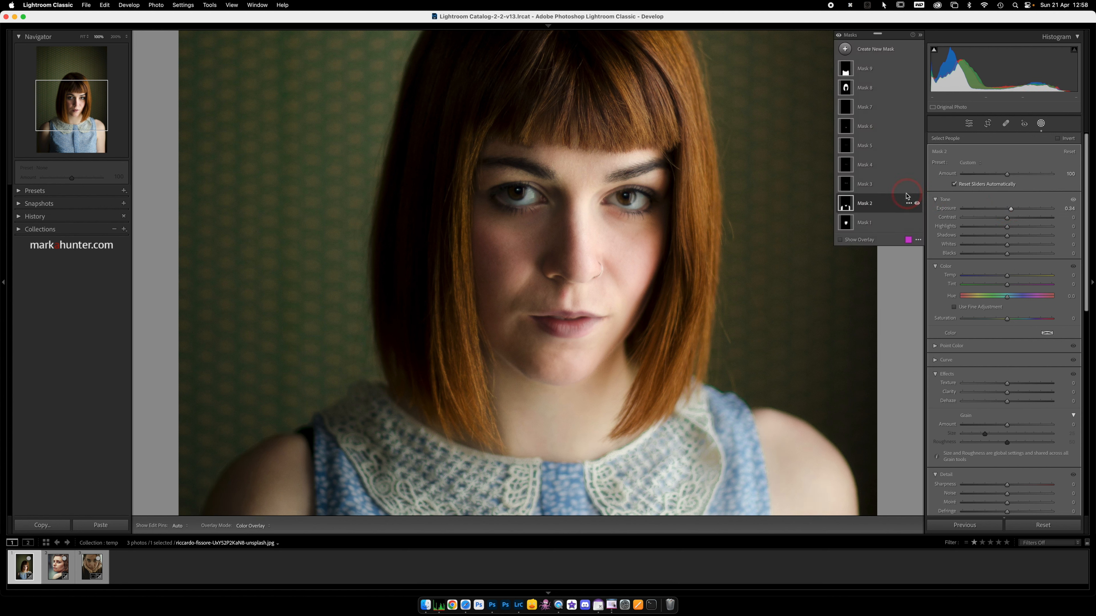
- Darken the eyebrows by setting the exposure of their mask to -0.30
left_click(880, 186)
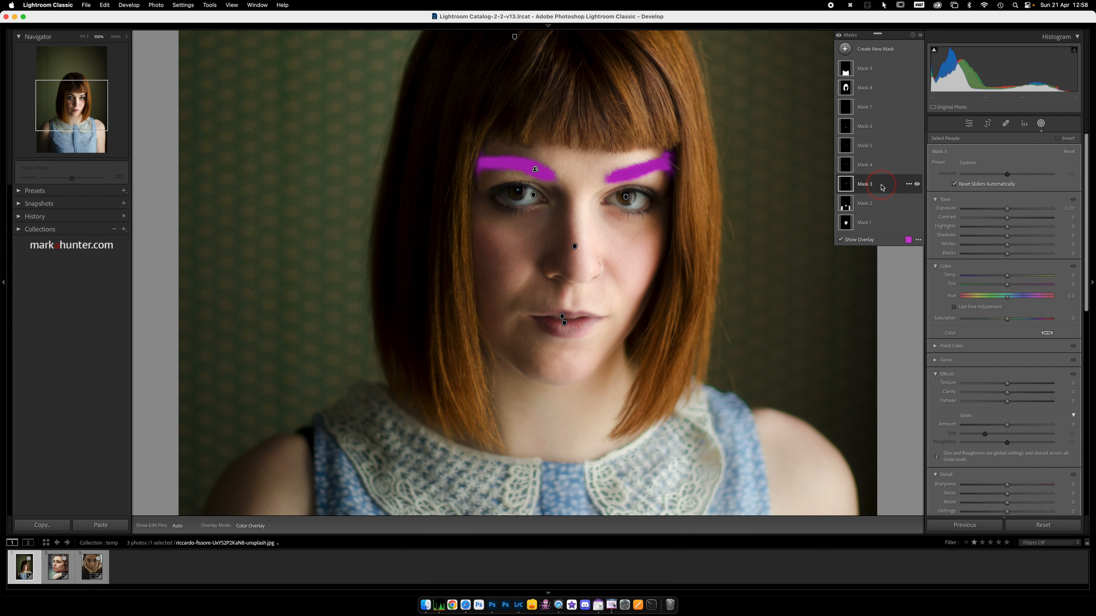
left_click(1000, 210)
left_click(1008, 210)
left_click_drag(1007, 211, 1015, 210)
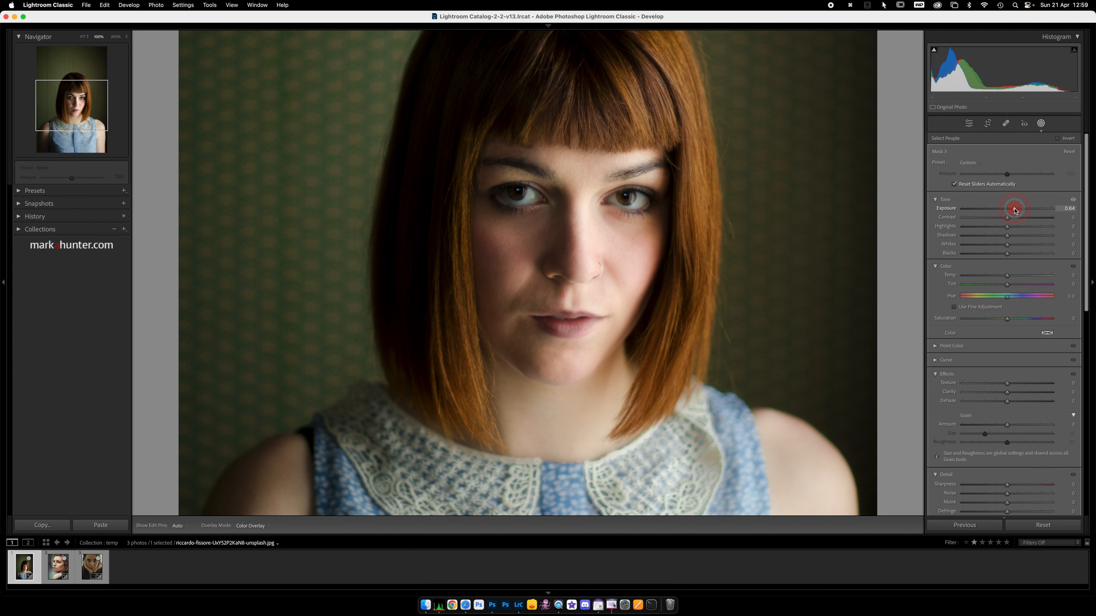
left_click_drag(1015, 211, 1004, 215)
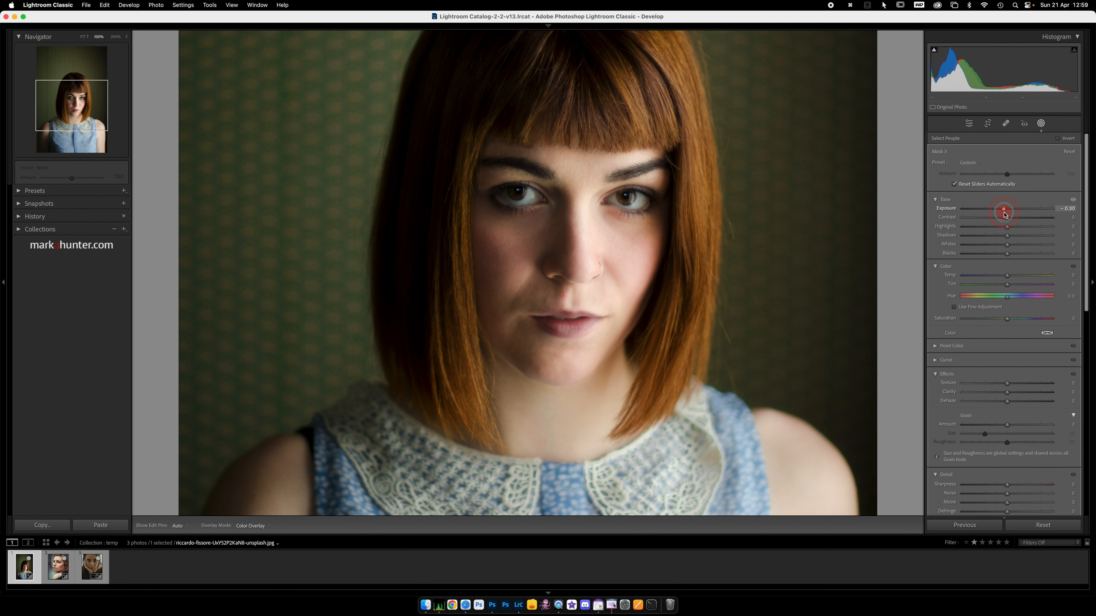
left_click_drag(1005, 215, 1004, 215)
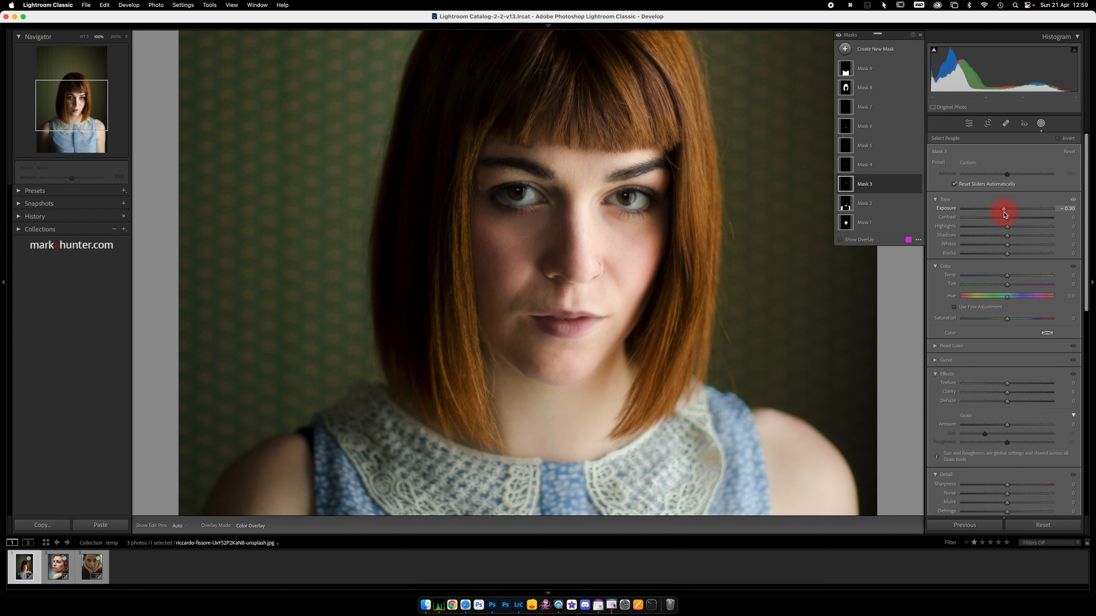
left_click(957, 200)
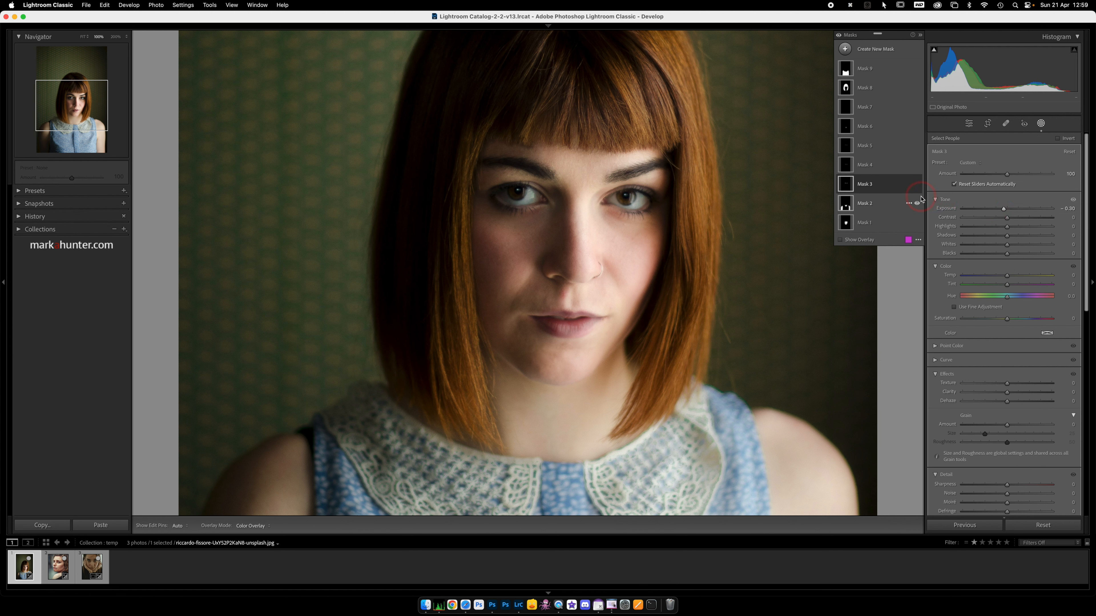
- Brighten the whites of the eyes by setting the sclera mask's shadows to about 60 and raising its whites slightly
left_click(882, 167)
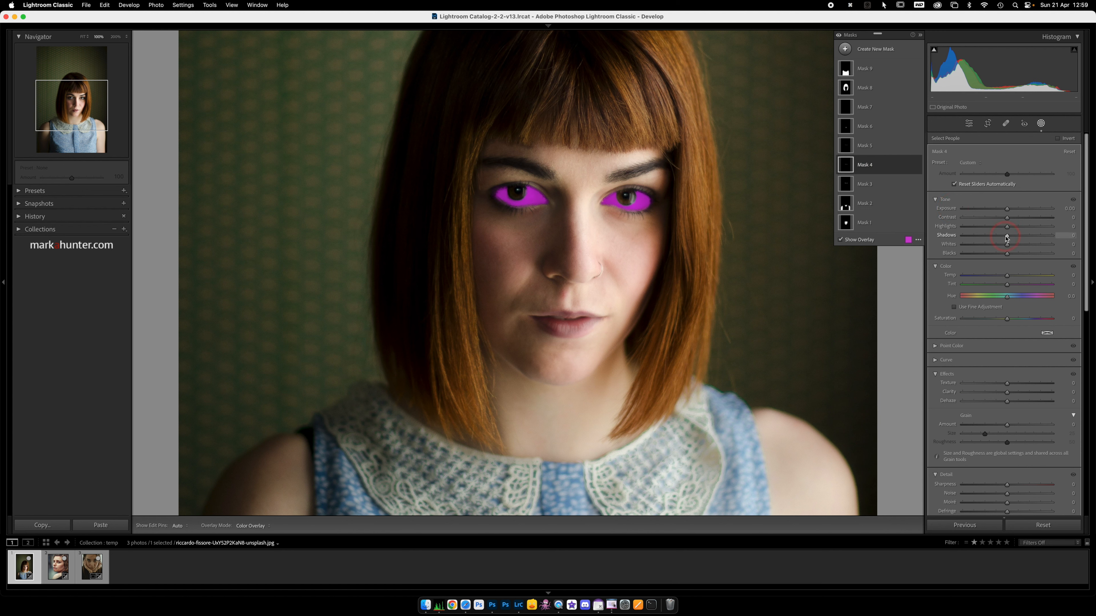
left_click_drag(1007, 237, 1035, 241)
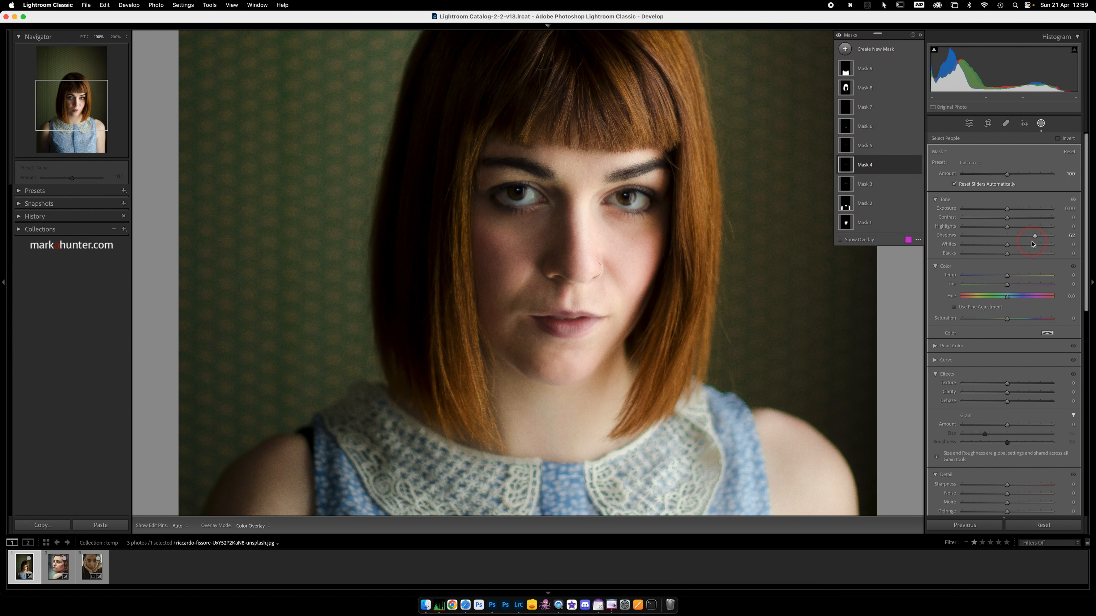
mouse_move(1007, 246)
left_mouse_down()
mouse_move(1030, 246)
mouse_move(1017, 247)
left_mouse_up()
- Set the iris and pupil mask's exposure to 0.19 and increase its clarity
left_click(884, 148)
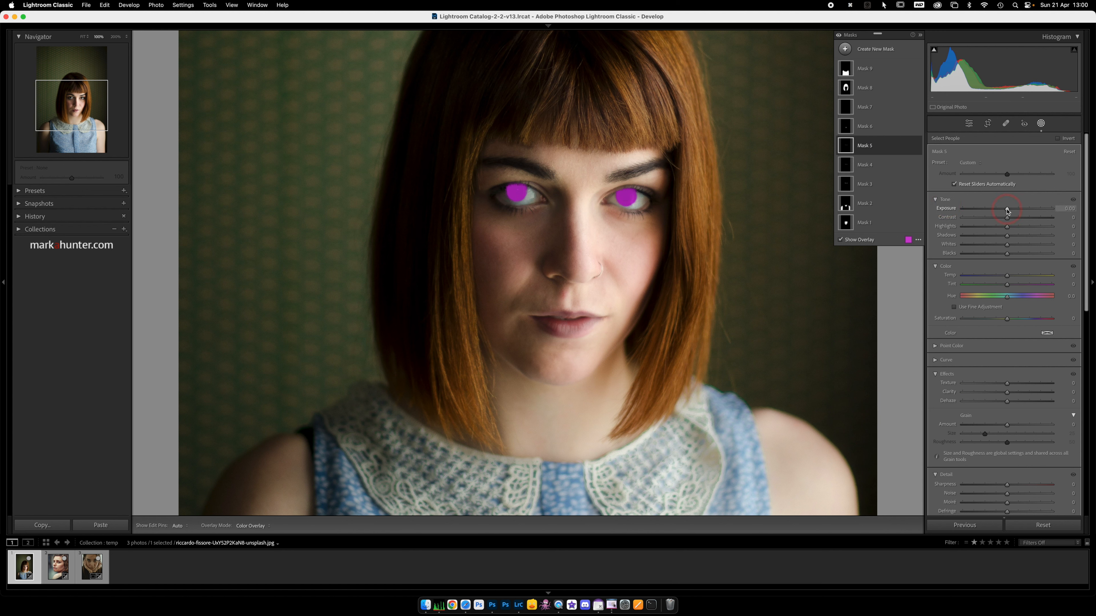
left_click_drag(1007, 209, 1011, 211)
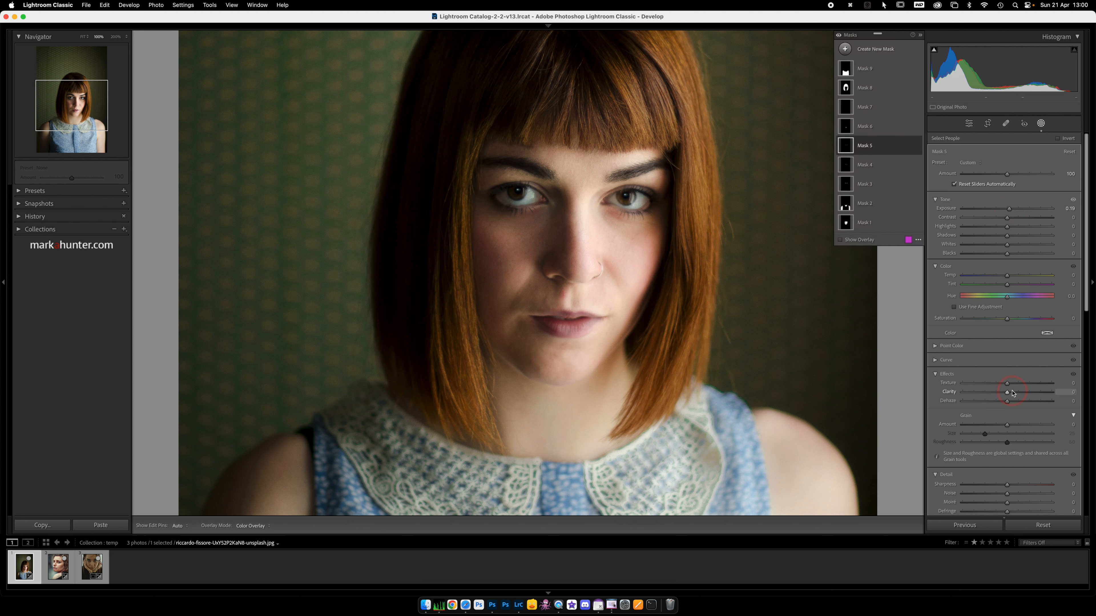
left_click_drag(1007, 392, 1018, 393)
- Darken the lips by setting the exposure of their mask to about -0.18
left_click(872, 129)
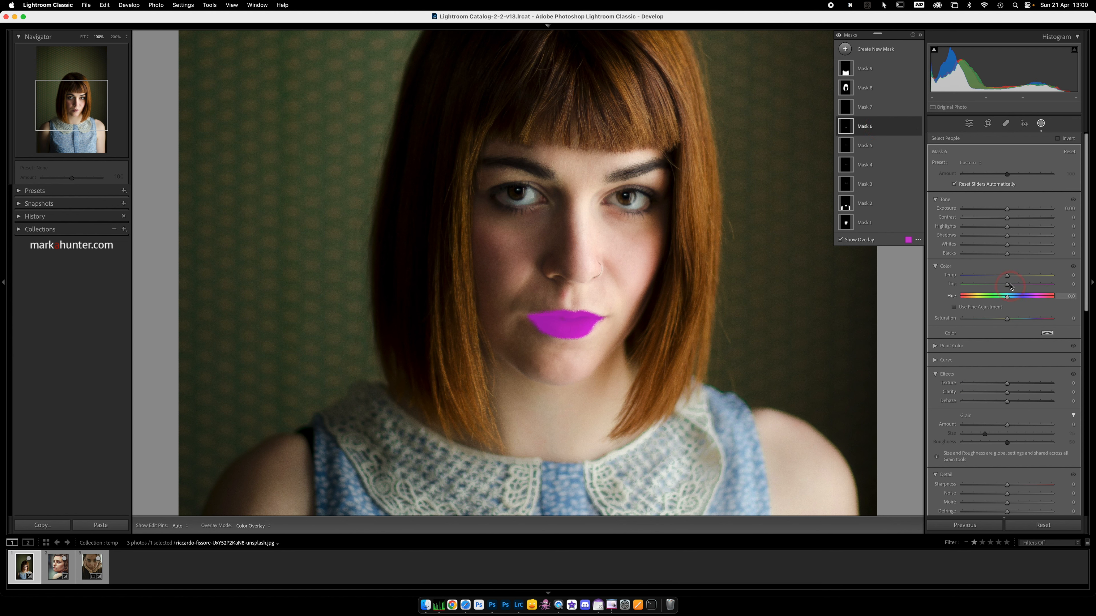
left_click_drag(1007, 209, 1007, 211)
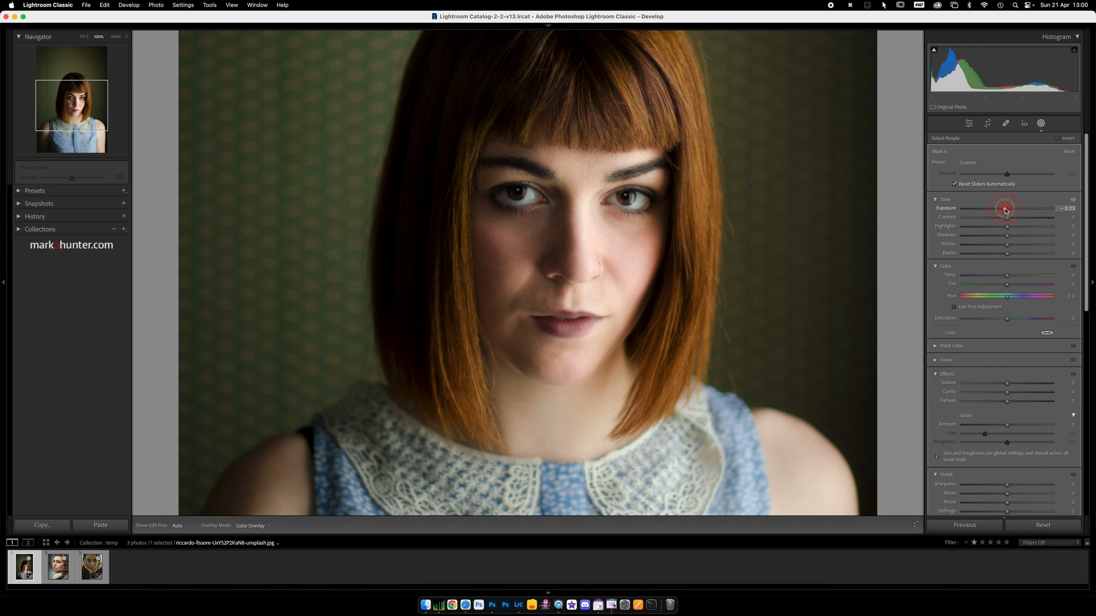
left_click_drag(1007, 211, 1006, 210)
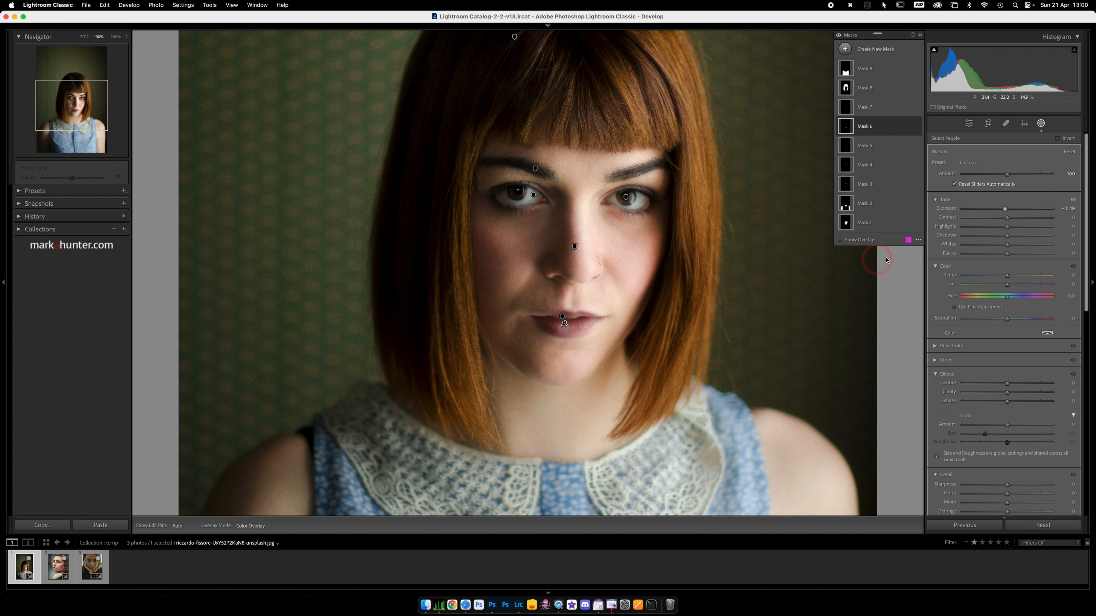
- Try raising the exposure of the teeth mask strongly, and reset its exposure
left_click(878, 107)
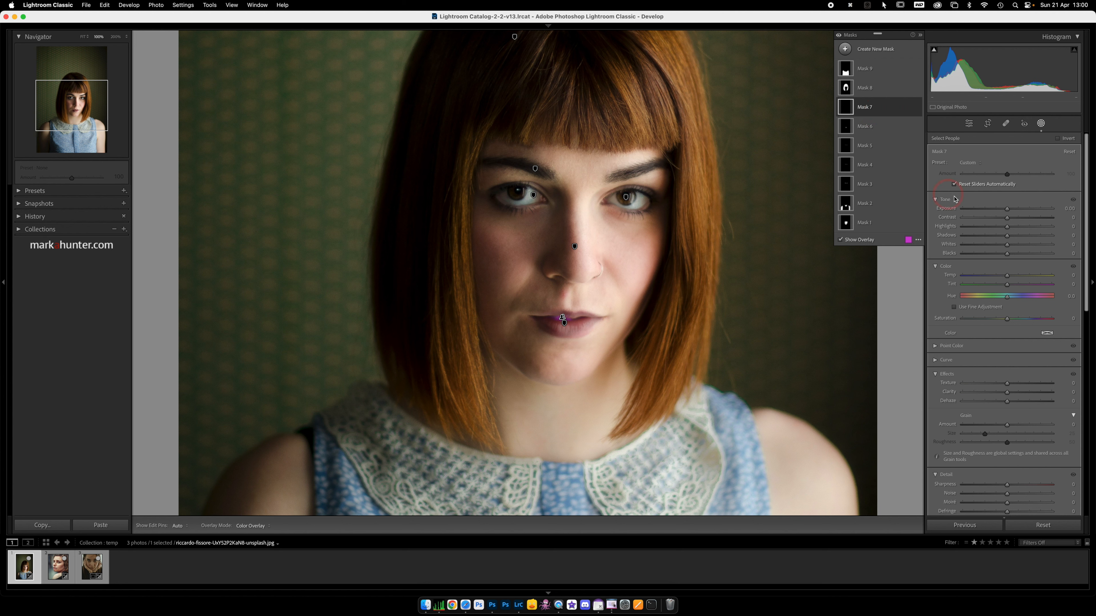
left_click(1008, 210)
left_click_drag(1007, 209, 1074, 210)
left_click(576, 334)
double_click(948, 211)
- Set the hair mask's exposure to 0.11 and shift its hue to about 43 to turn the hair green
left_click(883, 90)
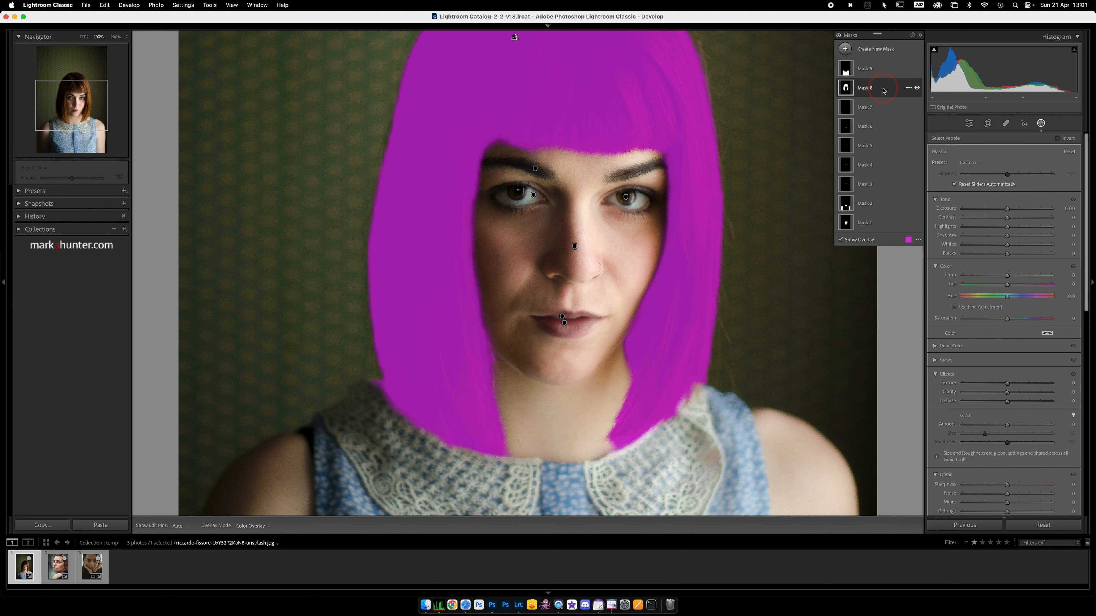
left_click(1008, 210)
left_click_drag(1008, 210, 1011, 210)
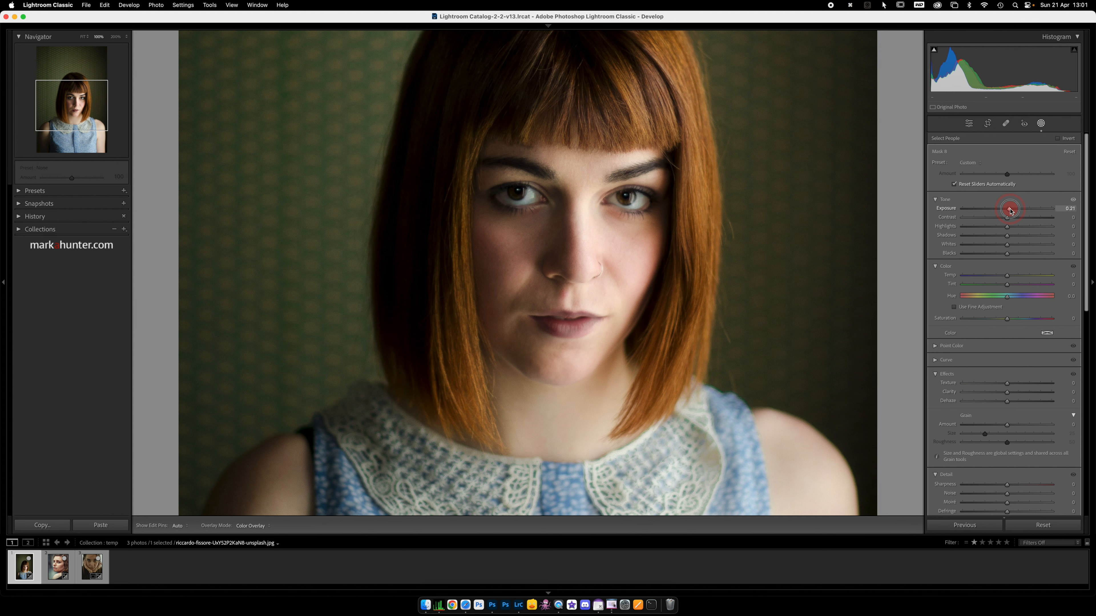
left_click_drag(1011, 211, 1009, 210)
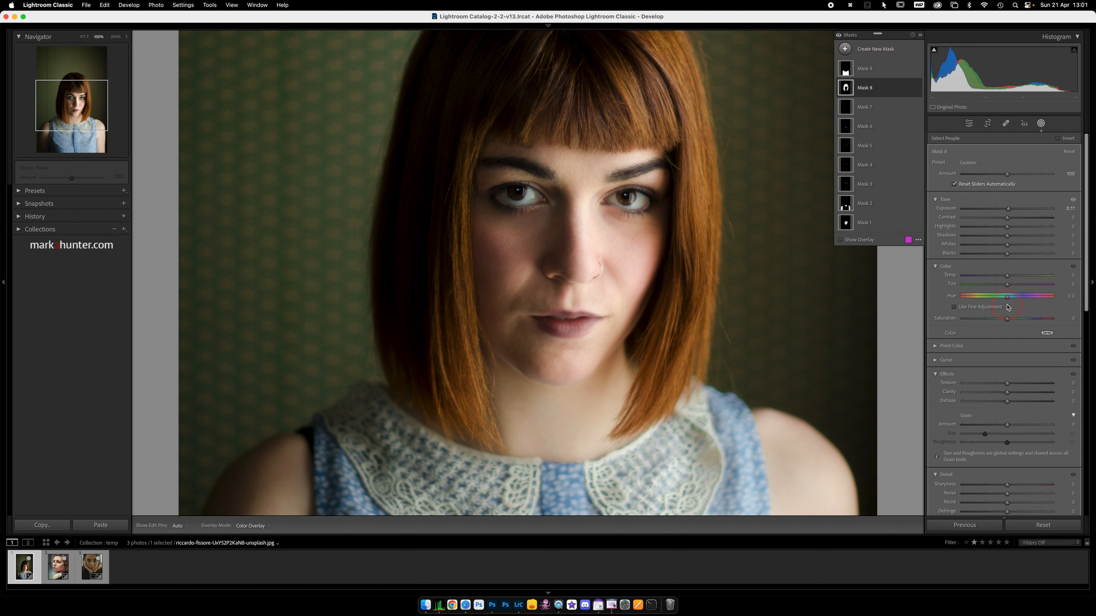
mouse_move(1009, 300)
left_mouse_down()
mouse_move(990, 300)
mouse_move(1018, 298)
left_mouse_up()
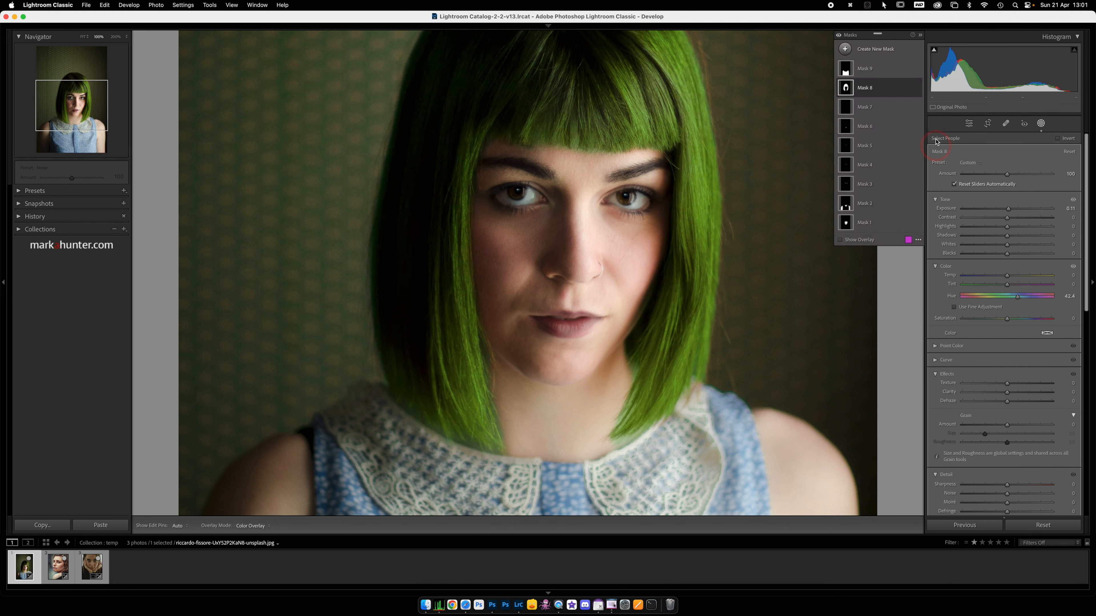
- Set the clothes mask's hue to about -117, lower its exposure to about -0.28 and raise its contrast to about 18
left_click(876, 72)
left_click(876, 73)
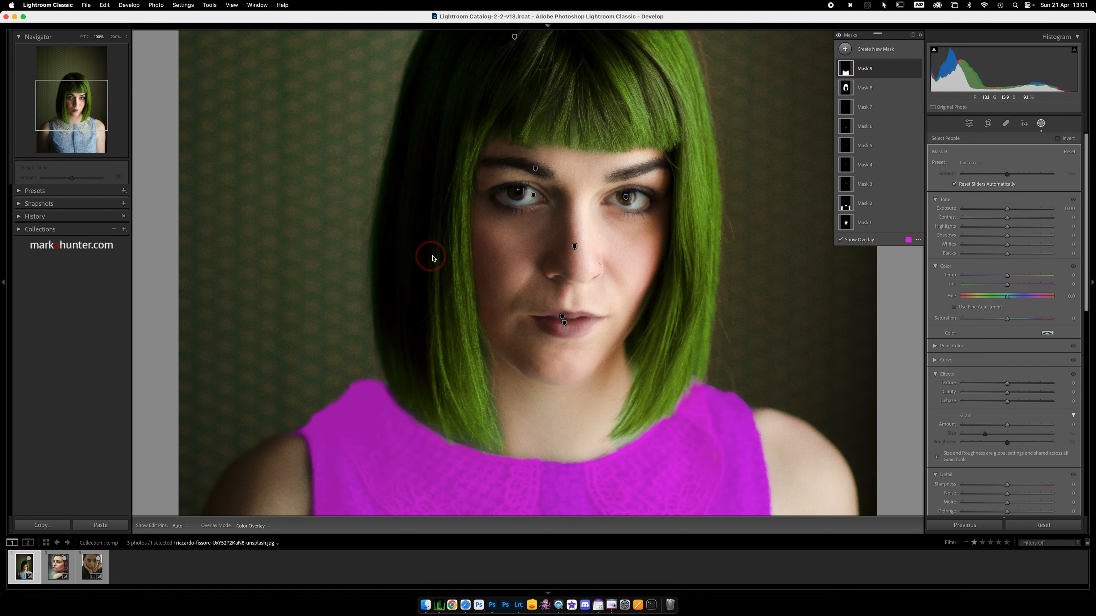
left_click(83, 36)
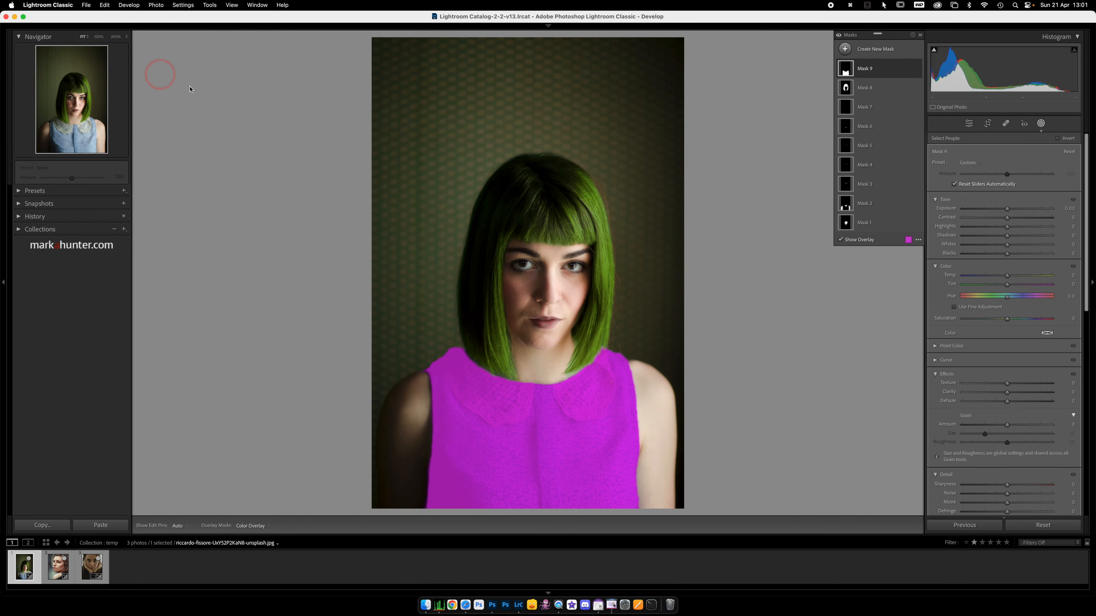
left_click_drag(1007, 298, 978, 298)
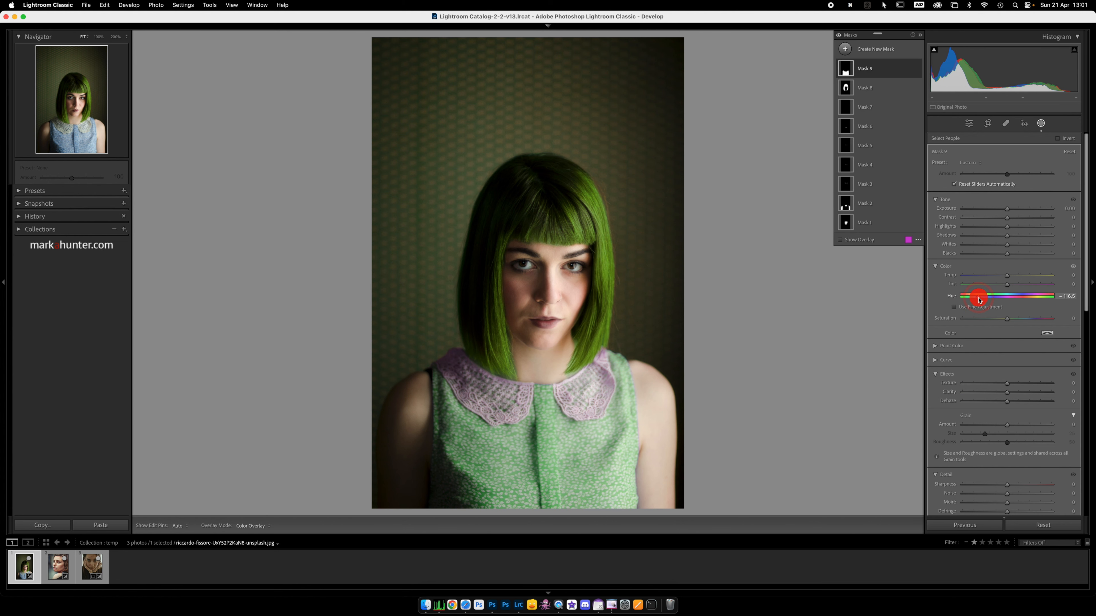
left_click(1008, 209)
left_click_drag(1008, 211, 1016, 216)
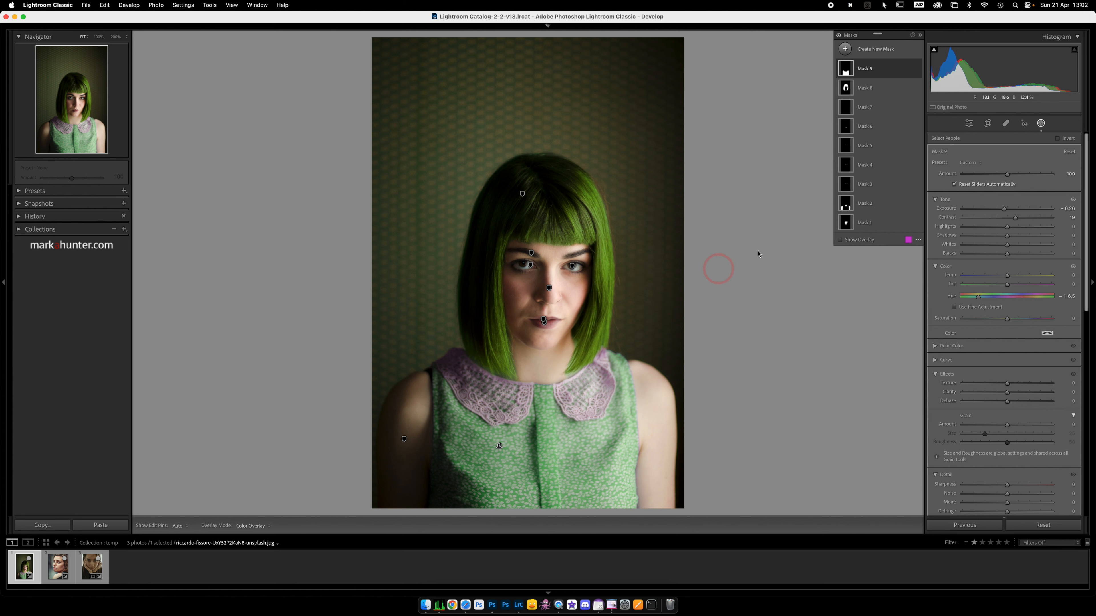
- Leave masking, open the second portrait in the filmstrip and reset its develop settings
left_click(1041, 123)
left_click(66, 572)
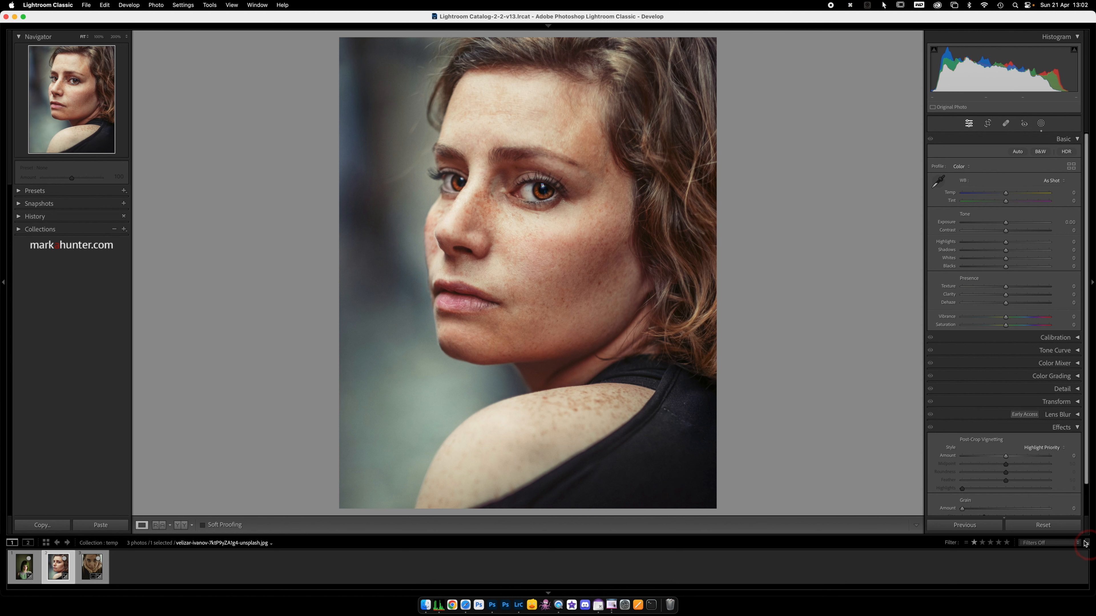
left_click(1044, 527)
left_click(99, 38)
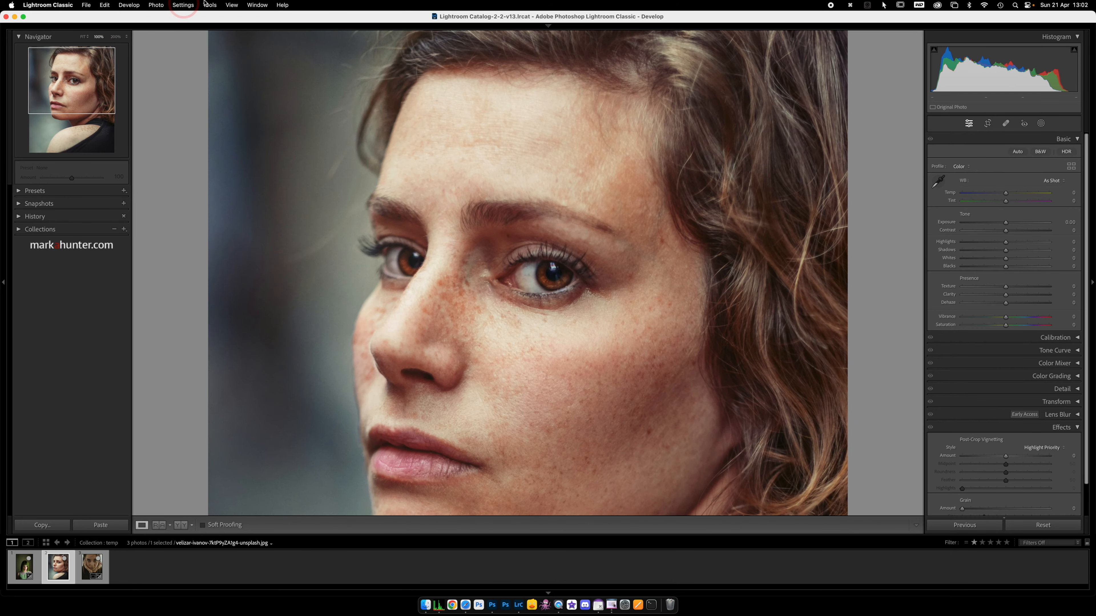
- Create two separate people masks for Person 1, one for the eye sclera and one for the iris and pupil
left_click(1041, 124)
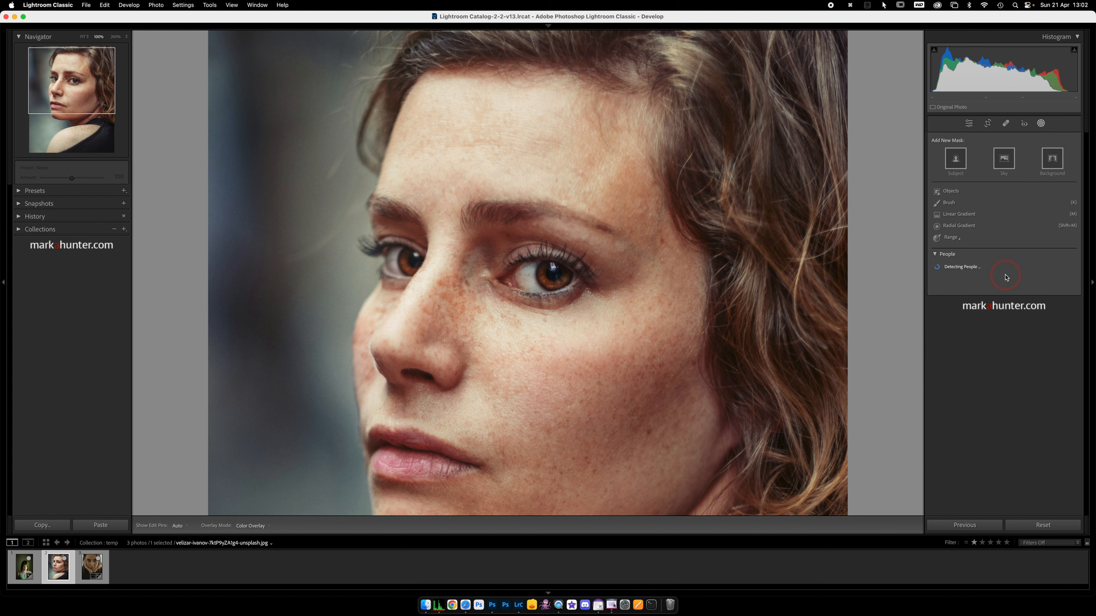
left_click(945, 272)
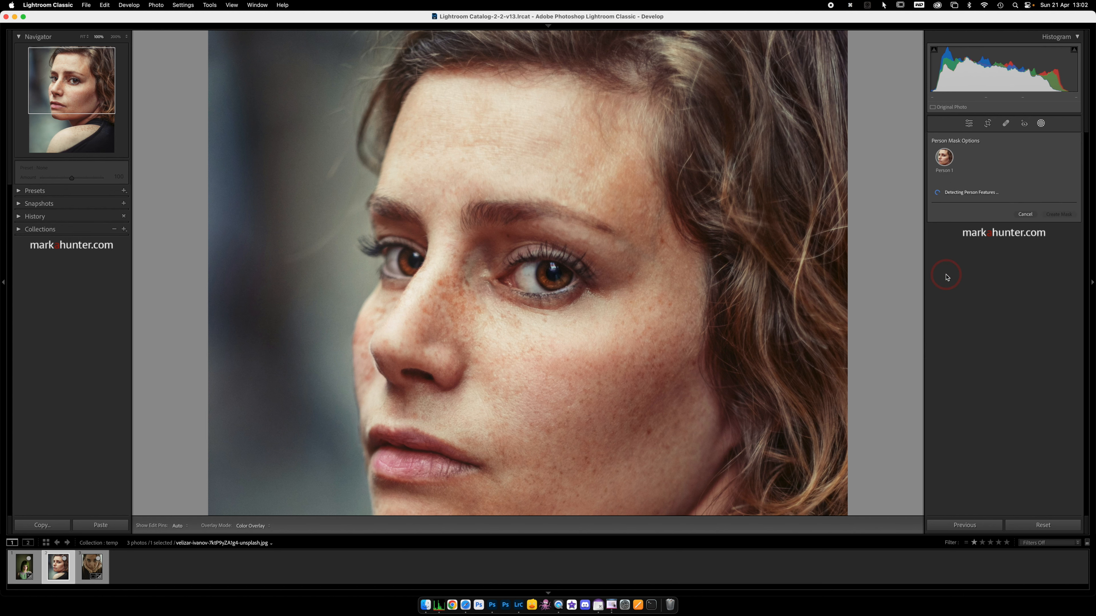
left_click(934, 254)
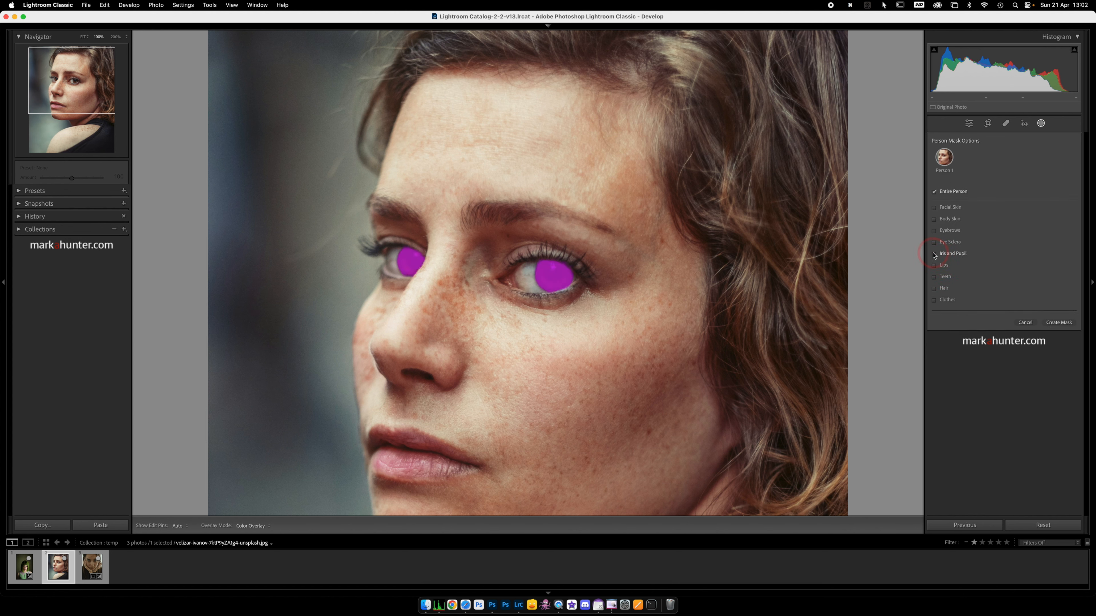
left_click(934, 243)
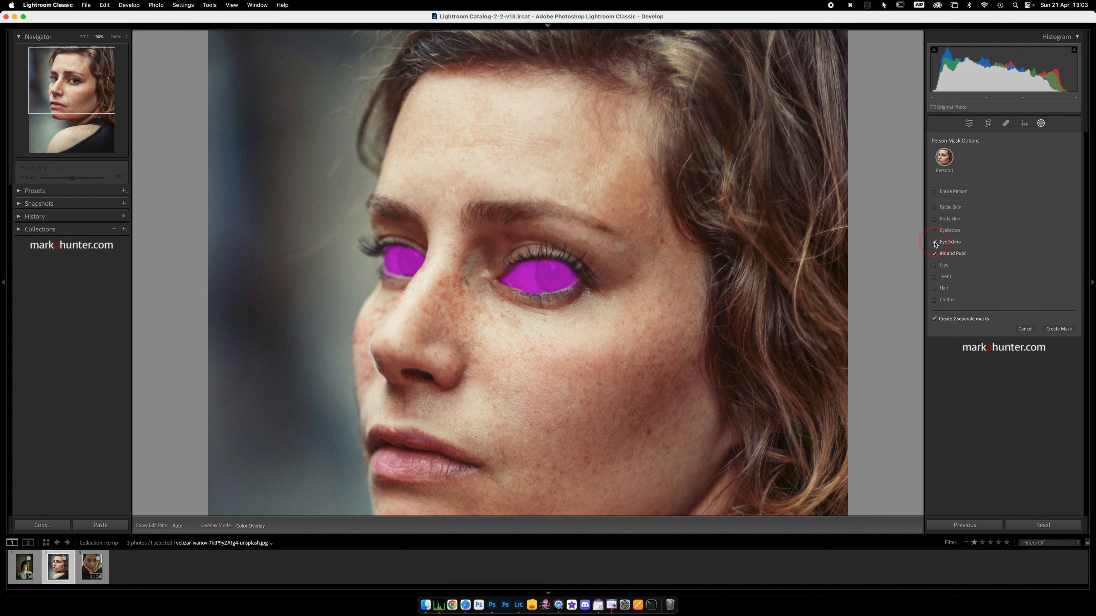
left_click(1059, 329)
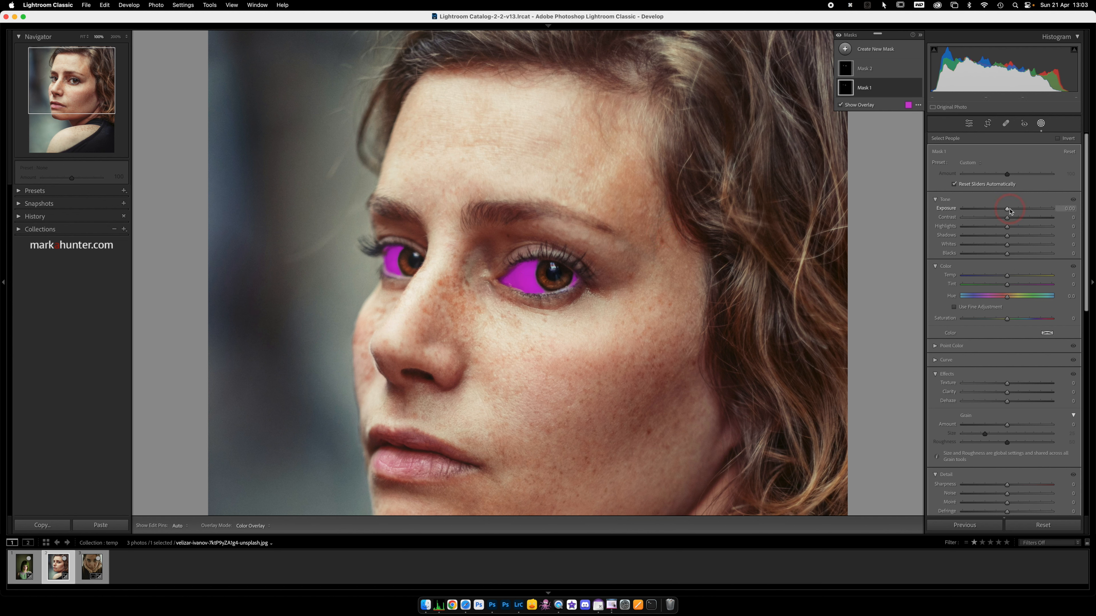
- Brighten the whites of the eyes by setting the eye sclera mask's exposure to about 1.14
left_click_drag(1008, 211, 1015, 211)
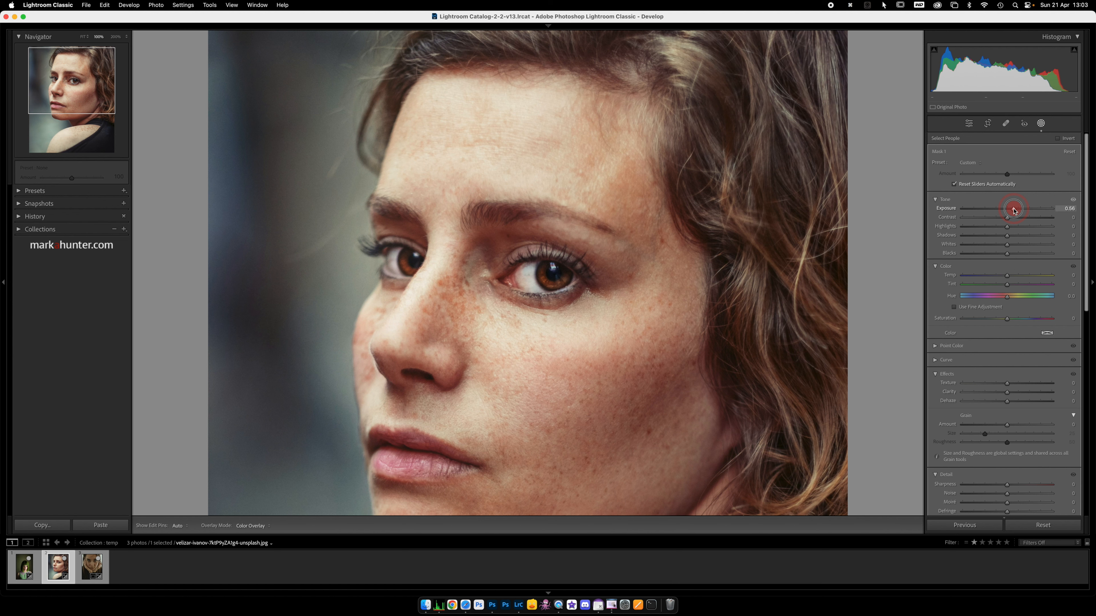
left_click_drag(1014, 210, 1039, 211)
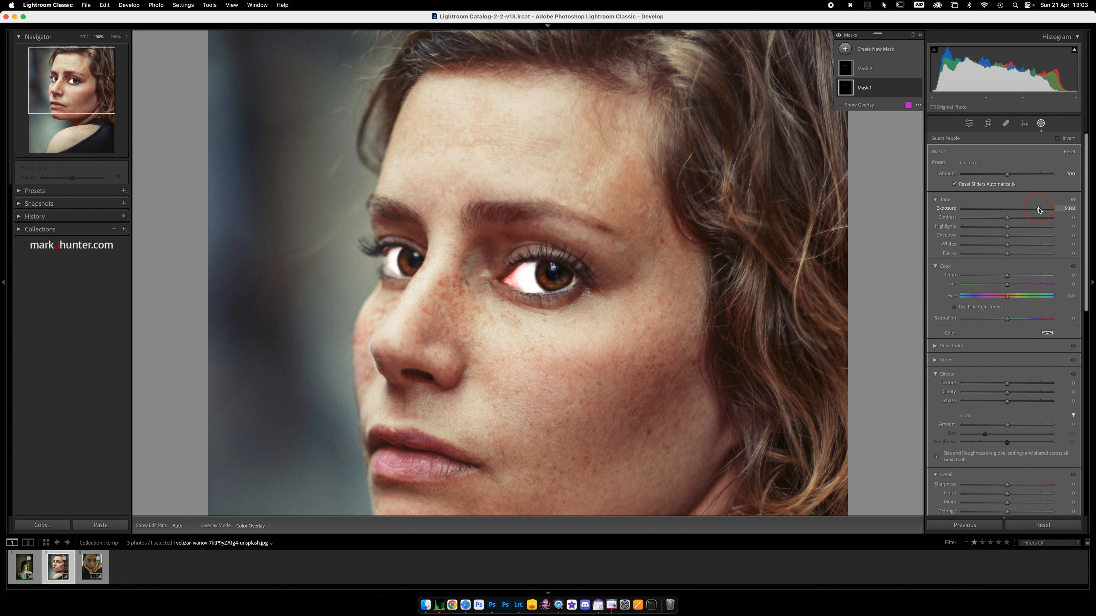
mouse_move(1039, 211)
left_mouse_down()
mouse_move(1008, 212)
mouse_move(1021, 211)
left_mouse_up()
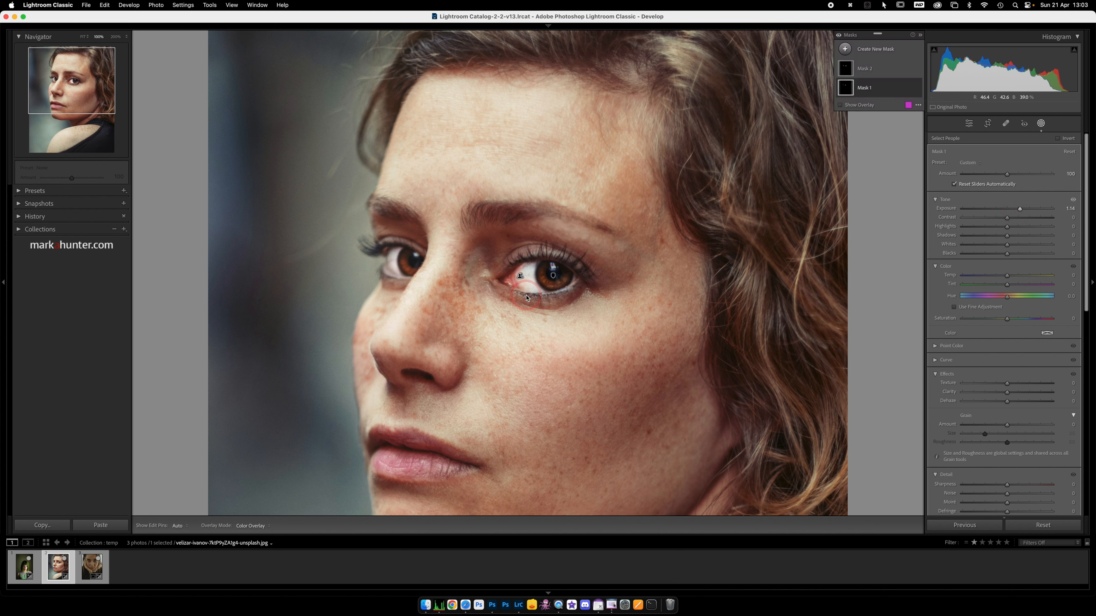
- Intersect the eye sclera mask with a radial gradient centred on the nearer eye, and set the exposure to about 1.05
left_click(885, 91)
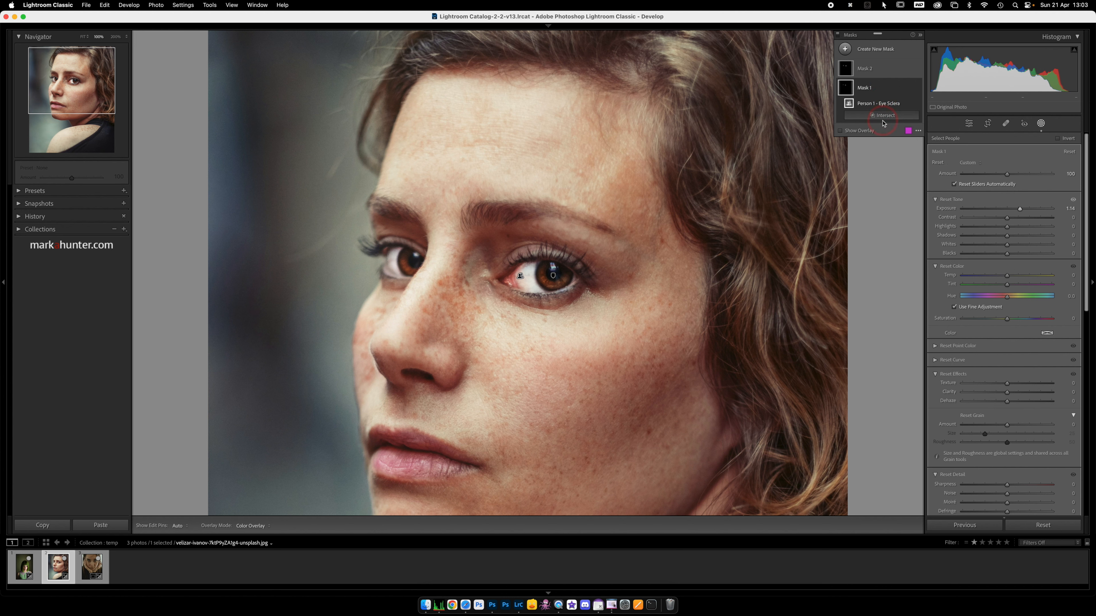
left_click(885, 116, "alt")
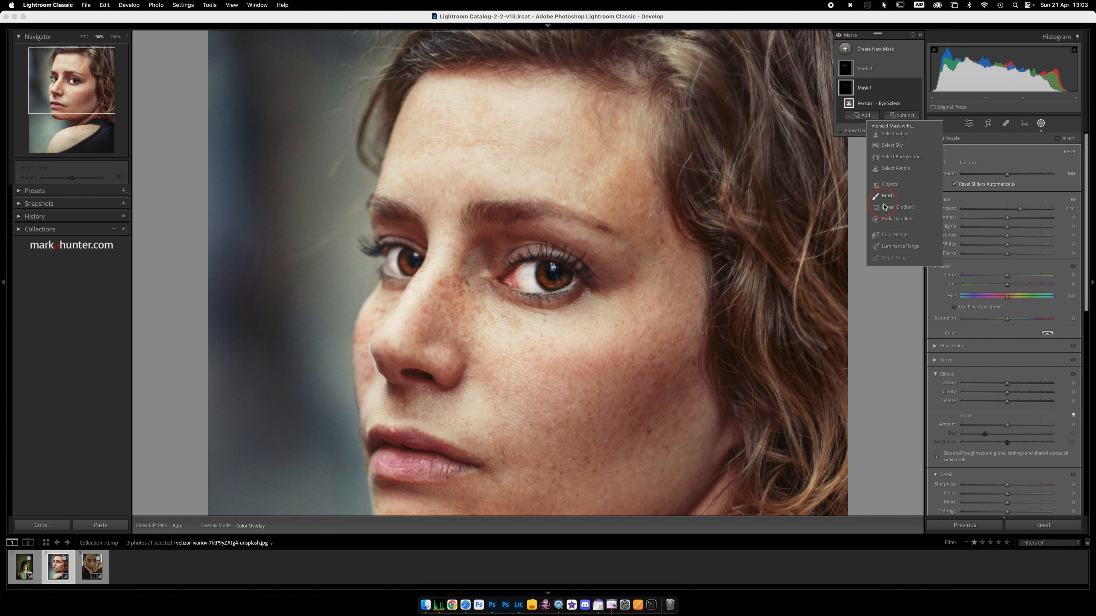
left_click(891, 220)
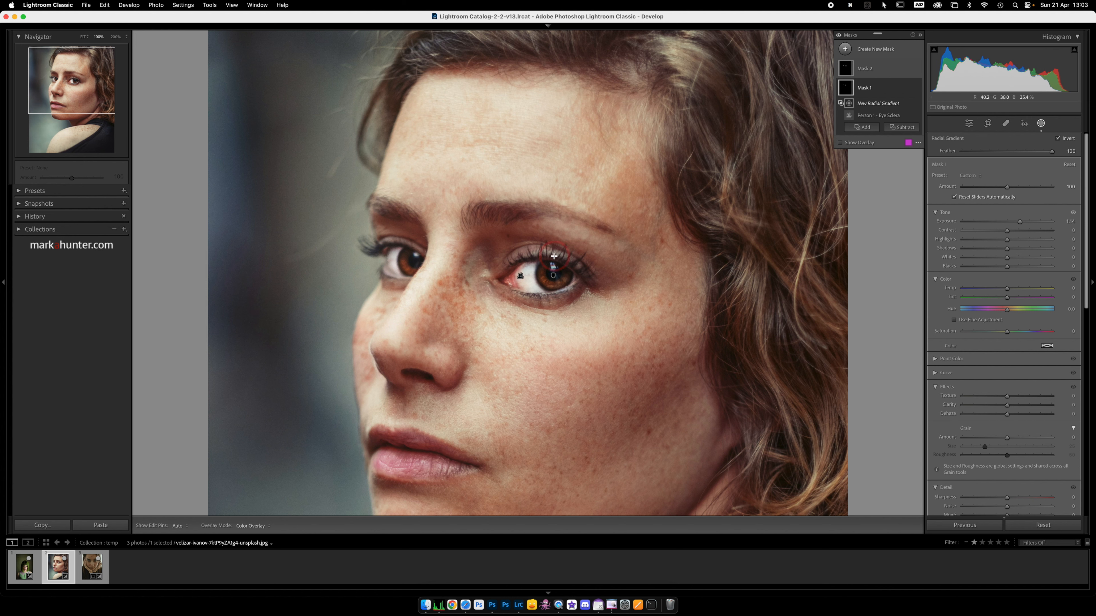
left_click_drag(541, 251, 587, 282)
left_click_drag(542, 250, 549, 274)
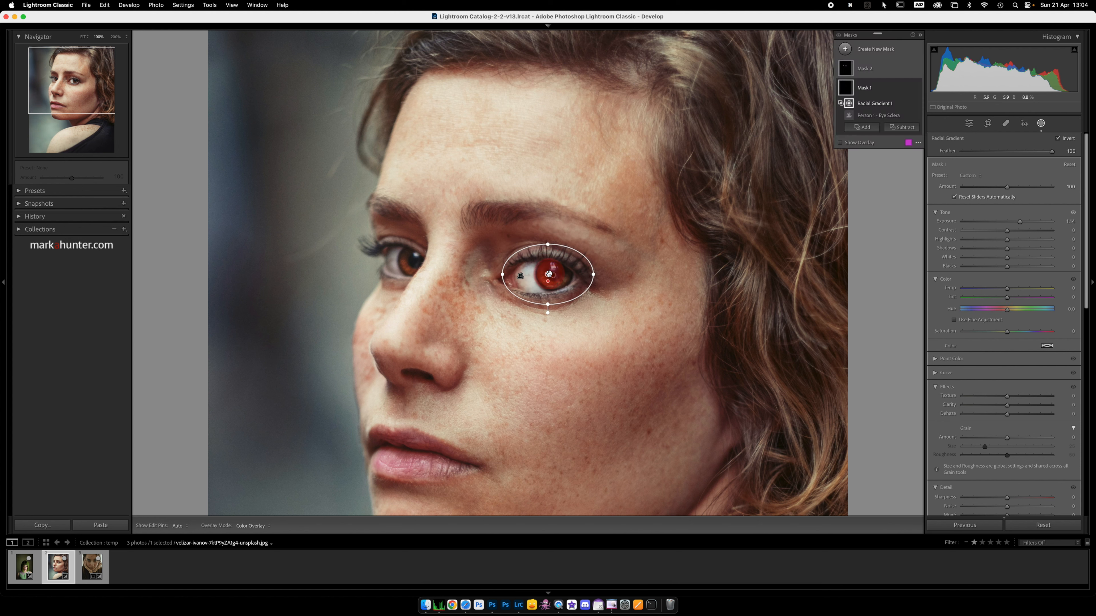
mouse_move(1021, 222)
left_mouse_down()
mouse_move(1005, 221)
mouse_move(1048, 222)
mouse_move(1020, 223)
left_mouse_up()
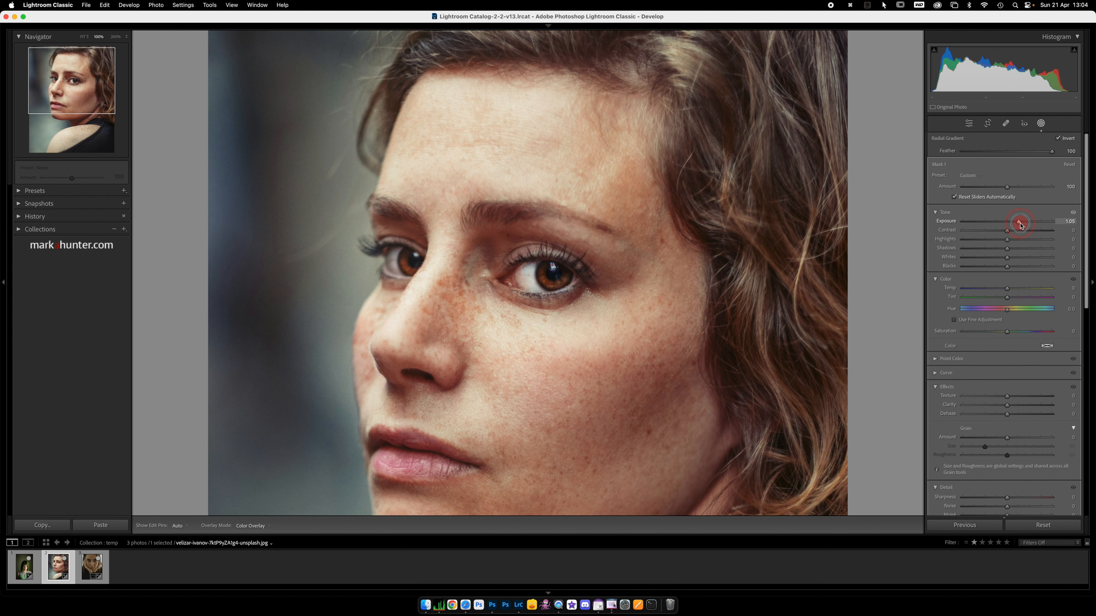
left_click_drag(1020, 224, 1020, 223)
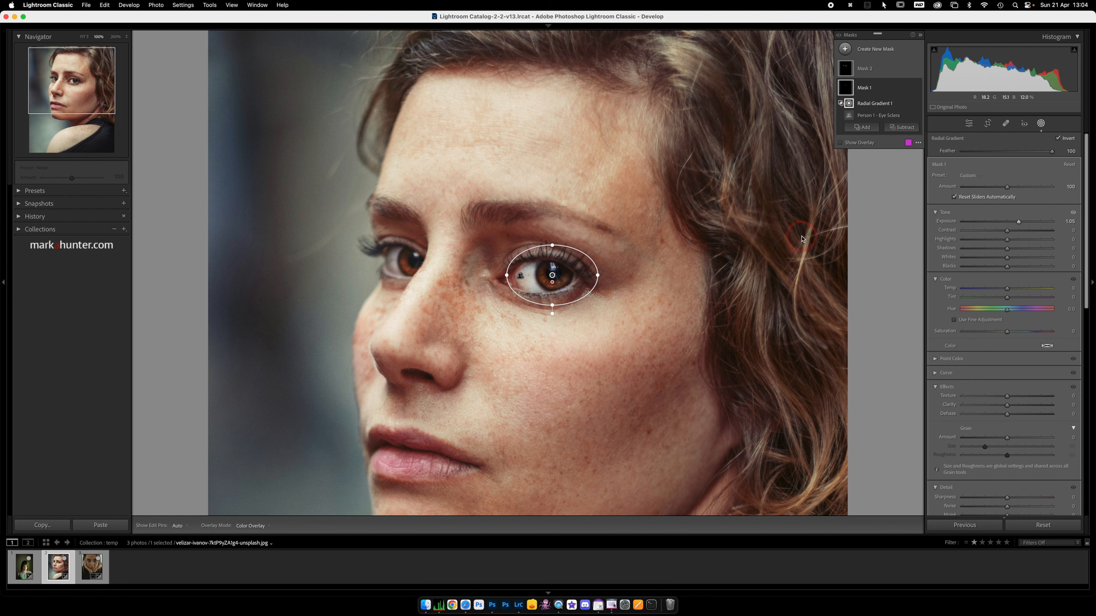
- Compare the nearer eye with Mask 1 and its radial gradient component hidden and shown
mouse_move(909, 90)
left_click(917, 88)
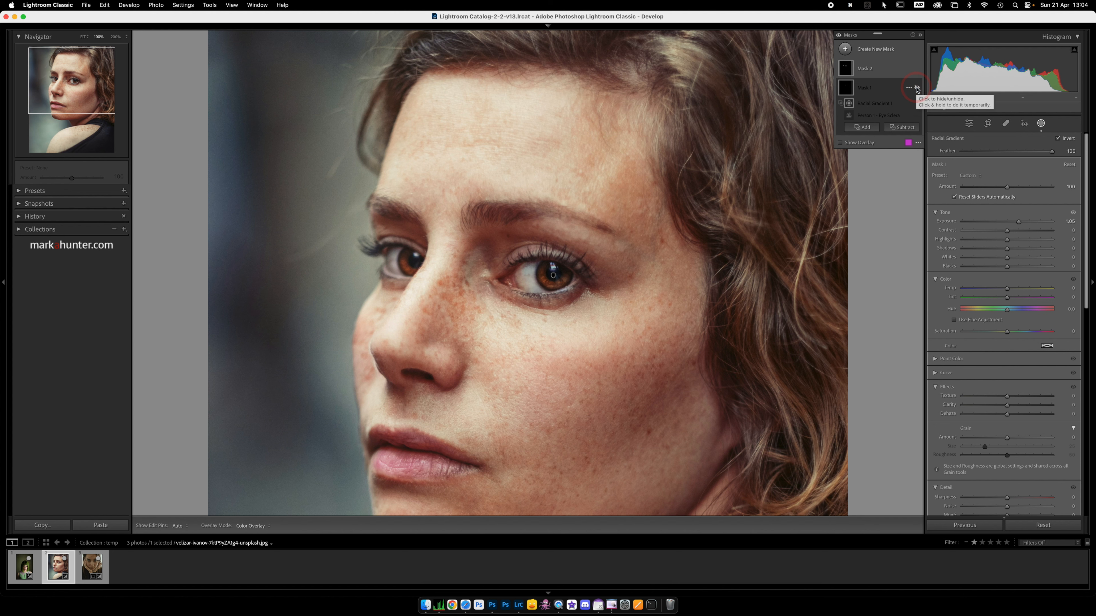
left_click(917, 88)
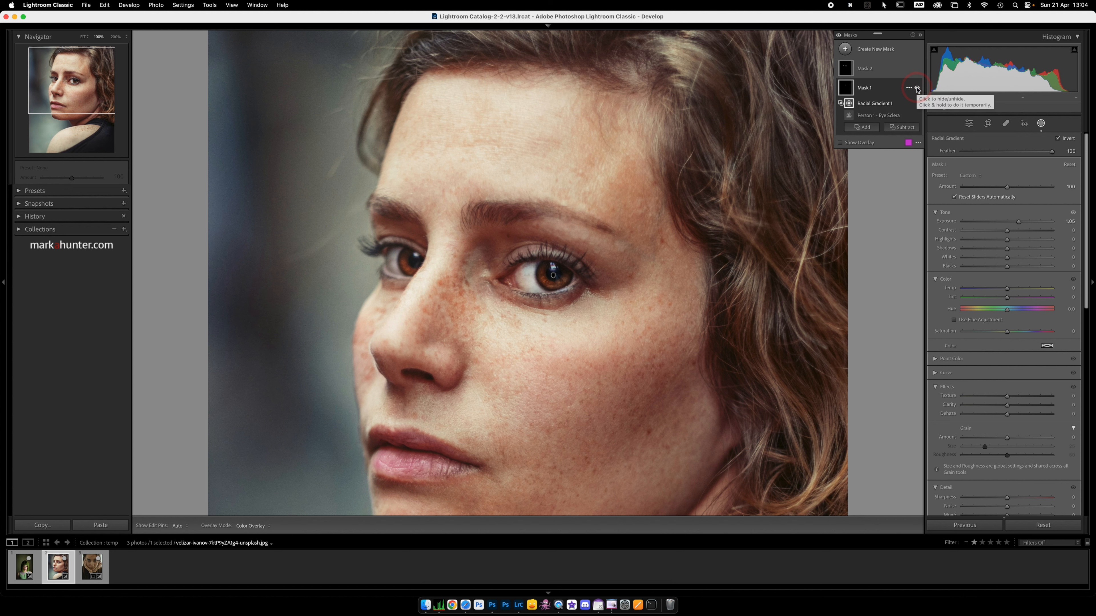
left_click(917, 104)
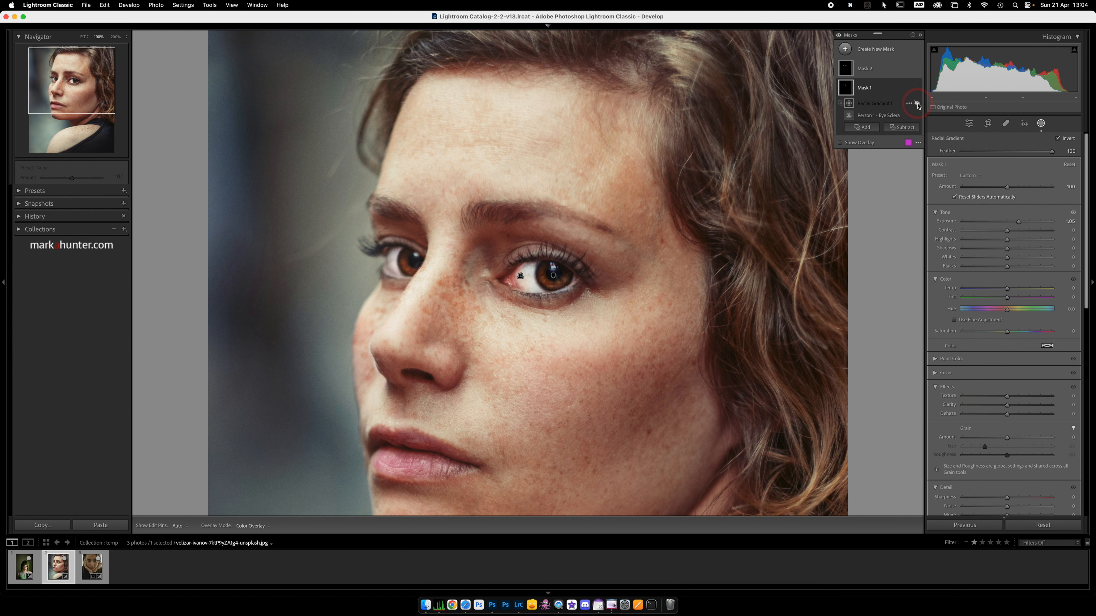
left_click(917, 103)
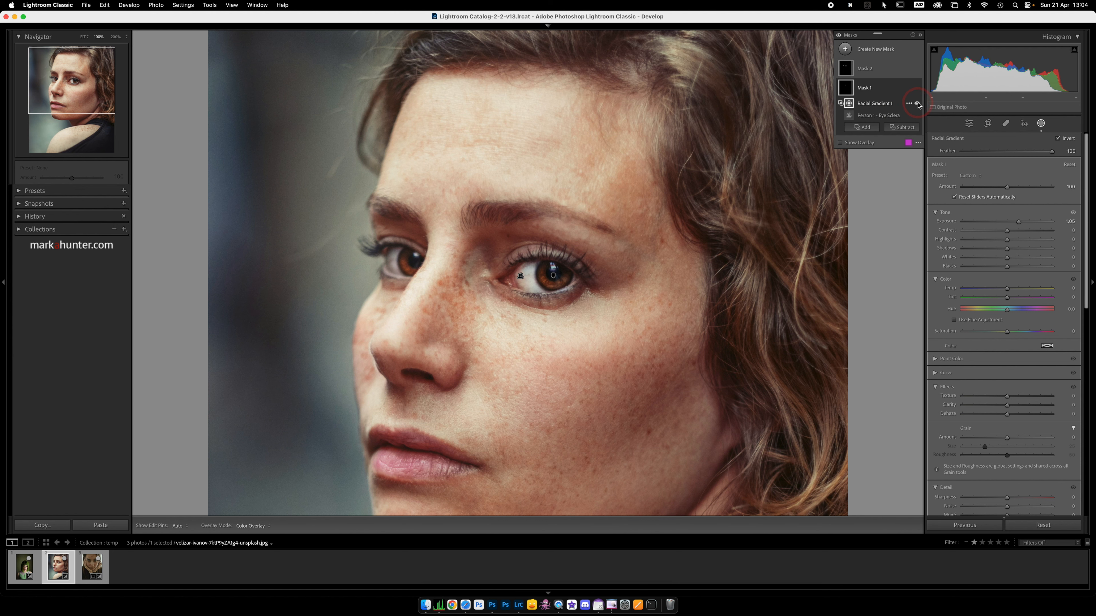
left_click(917, 103)
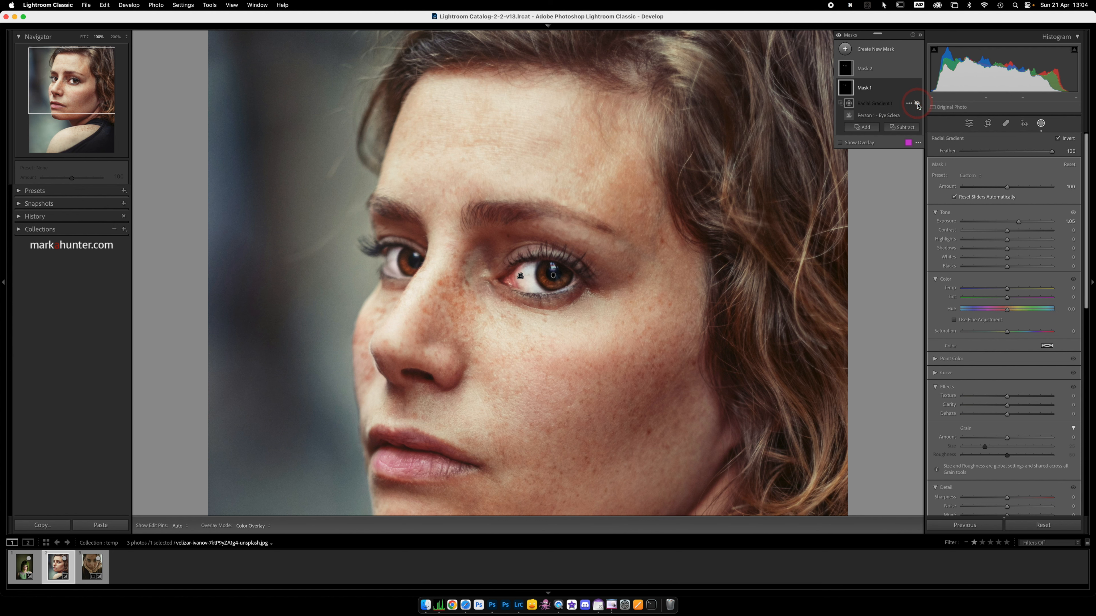
left_click(917, 103)
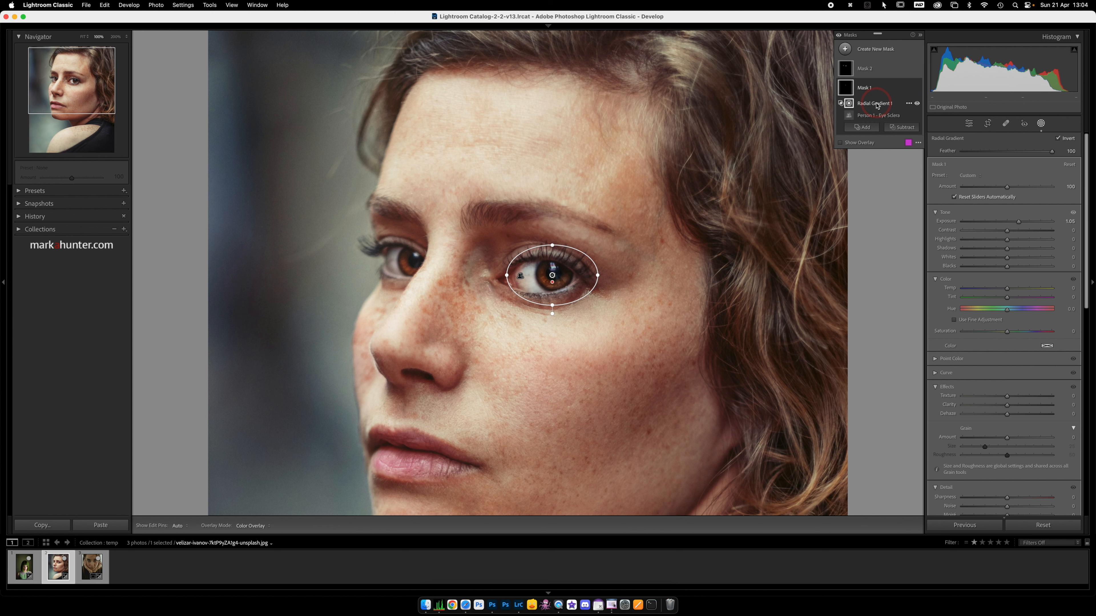
left_click(917, 89)
left_click(917, 88)
- Duplicate Mask 1 and move the copy's radial gradient over the farther eye
left_click(889, 91)
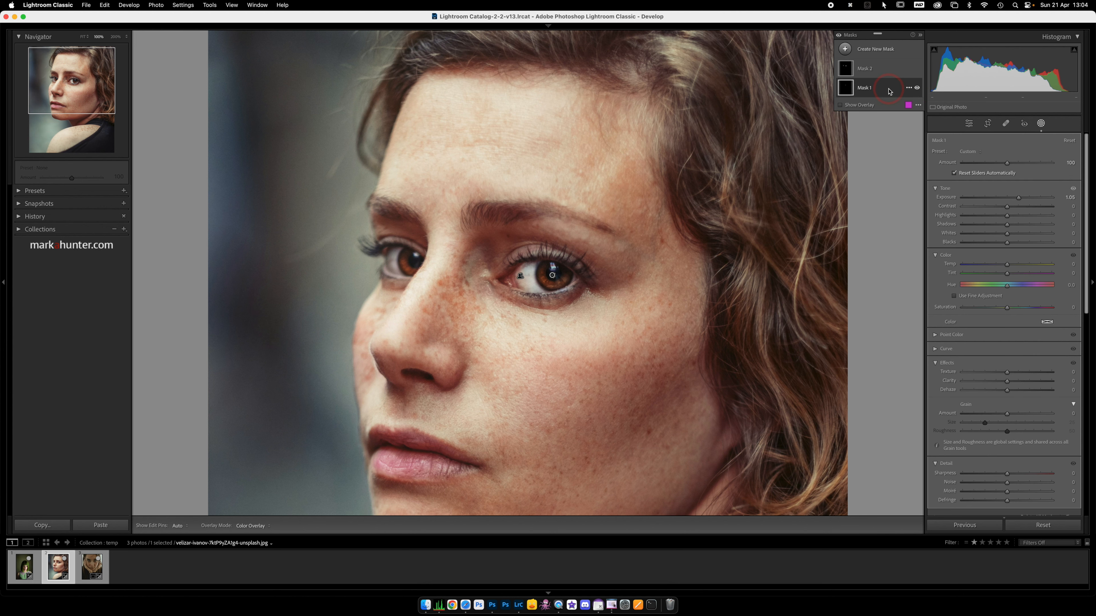
right_click(884, 92)
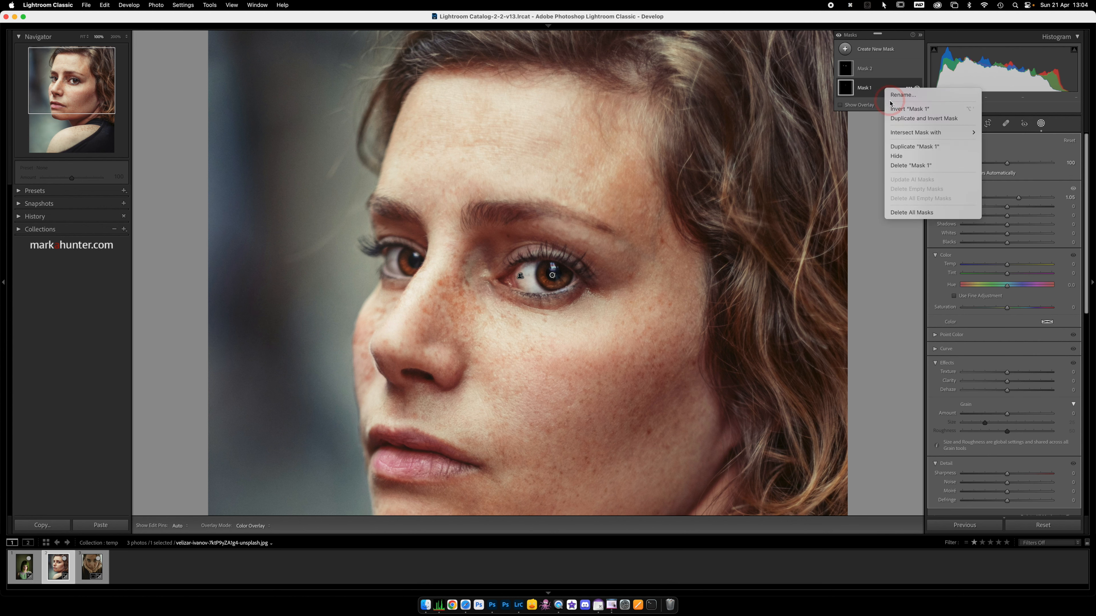
left_click(927, 147)
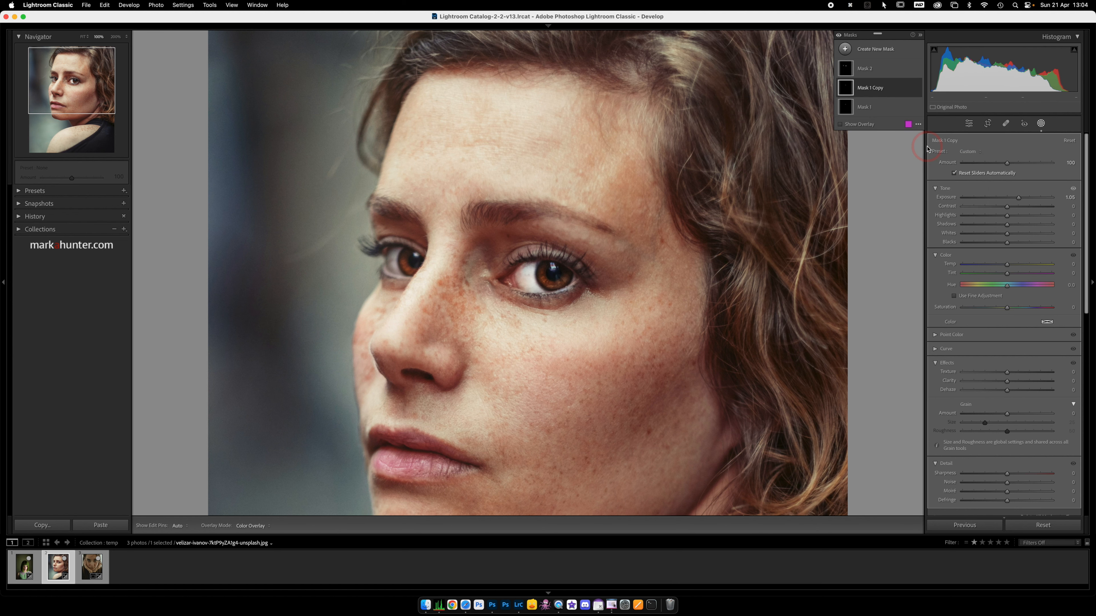
left_click(892, 90)
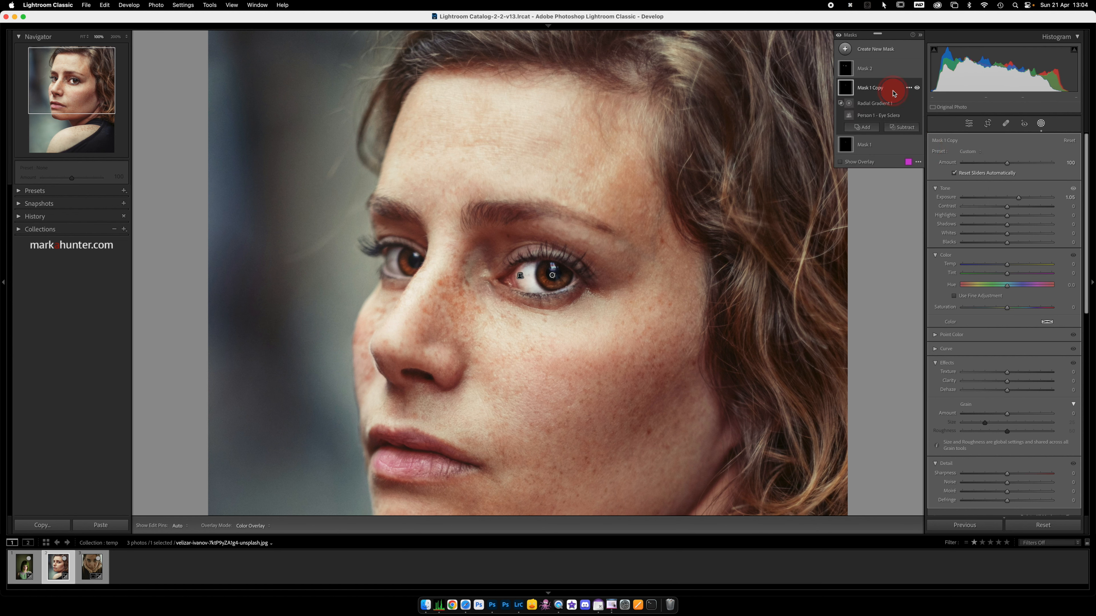
left_click(873, 105)
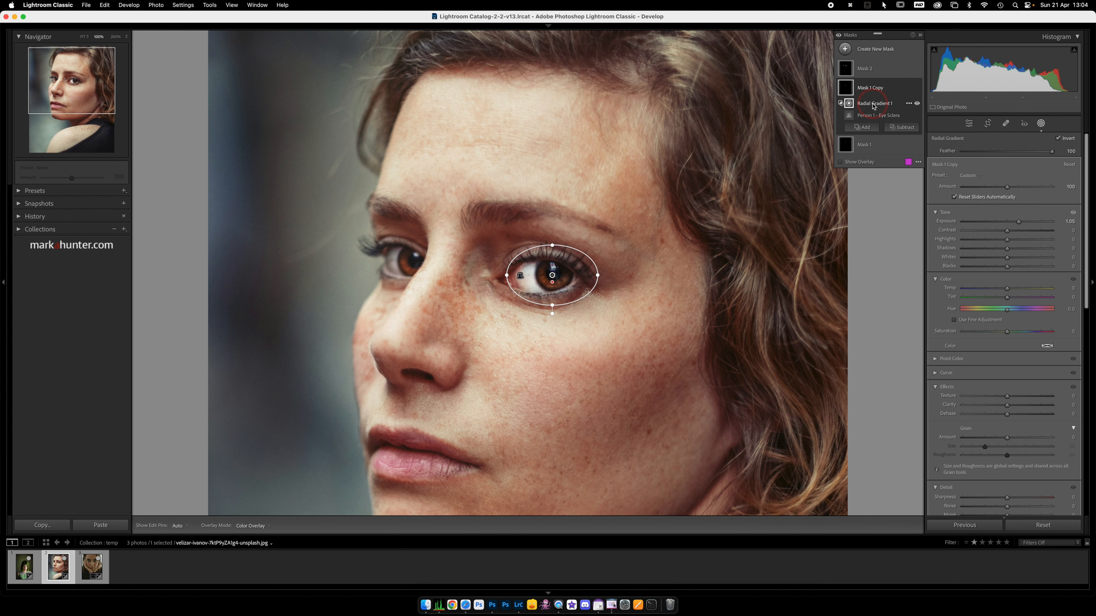
left_click_drag(561, 270, 424, 258)
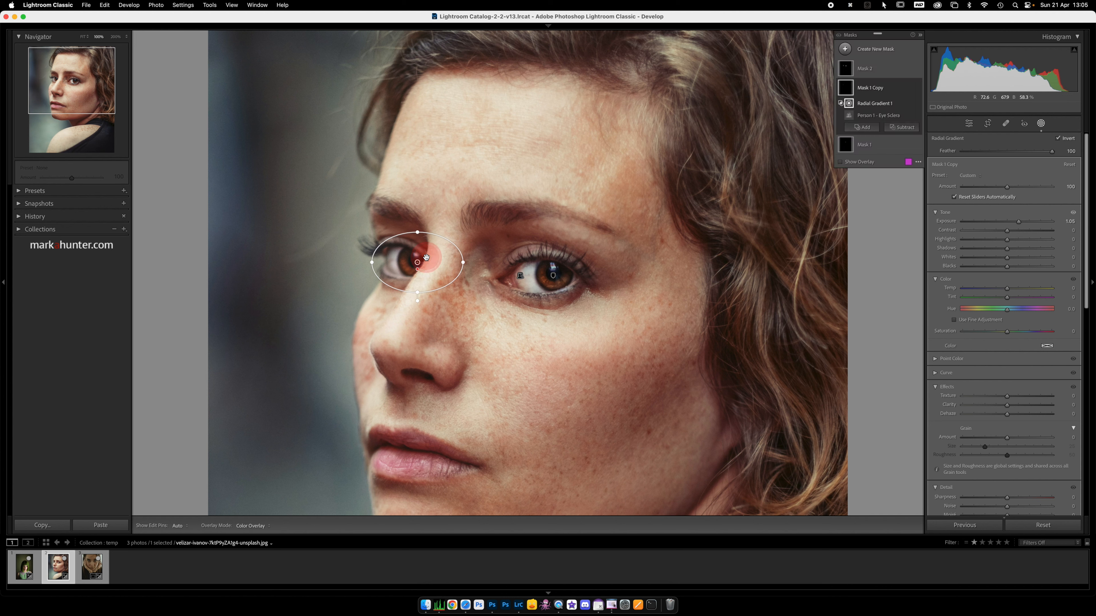
- Compare the portrait before and after the eye sclera adjustments
left_click(896, 52)
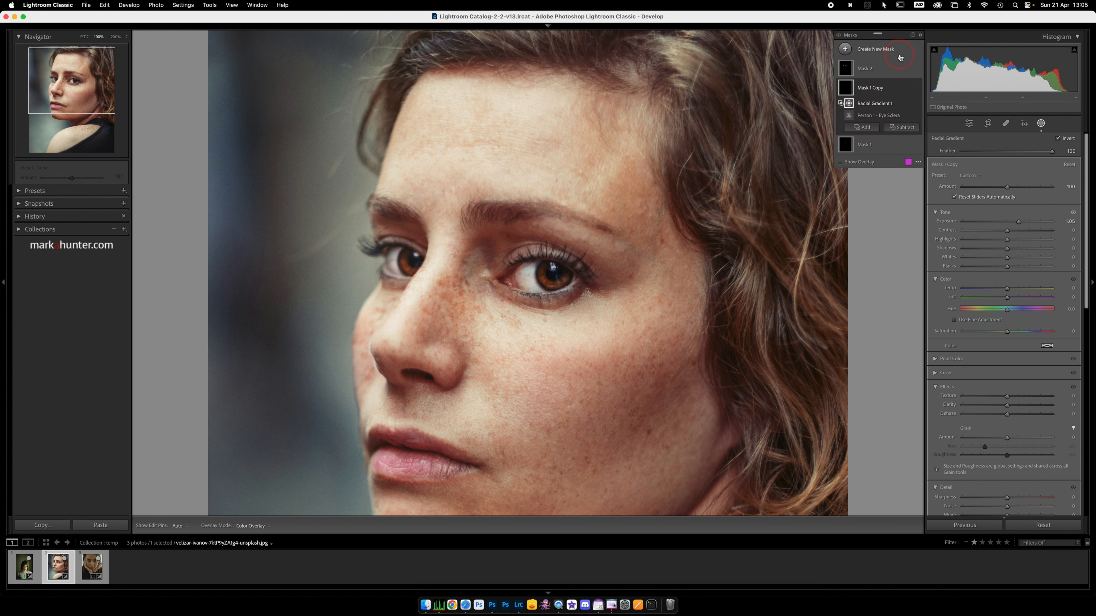
key("backslash")
key("backslash")
- Brighten the irises by setting the iris and pupil mask's exposure to about 0.25
left_click(879, 70)
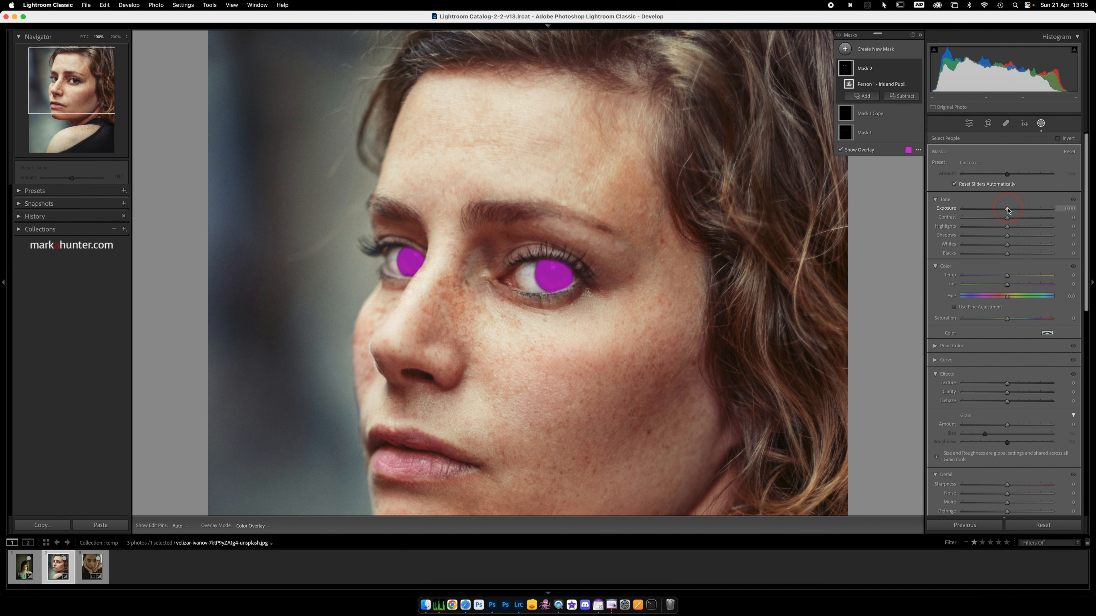
left_click_drag(1007, 211, 1010, 211)
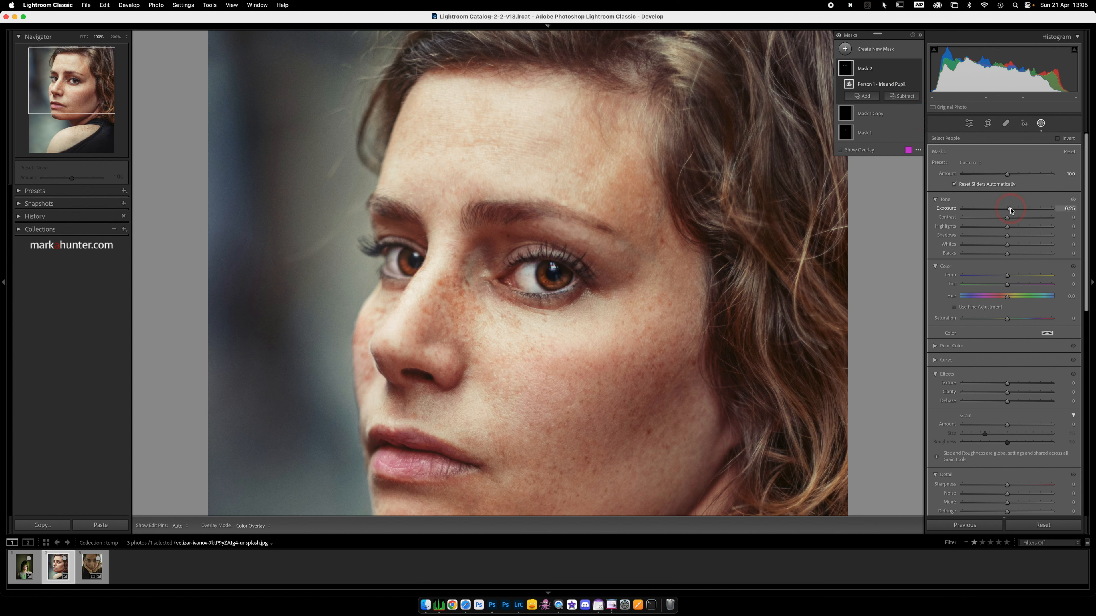
- Try the iris and pupil mask at maximum texture, and at clarity 100 with the texture reset
left_click_drag(1008, 387, 1062, 384)
double_click(948, 383)
left_click_drag(1007, 391, 1054, 394)
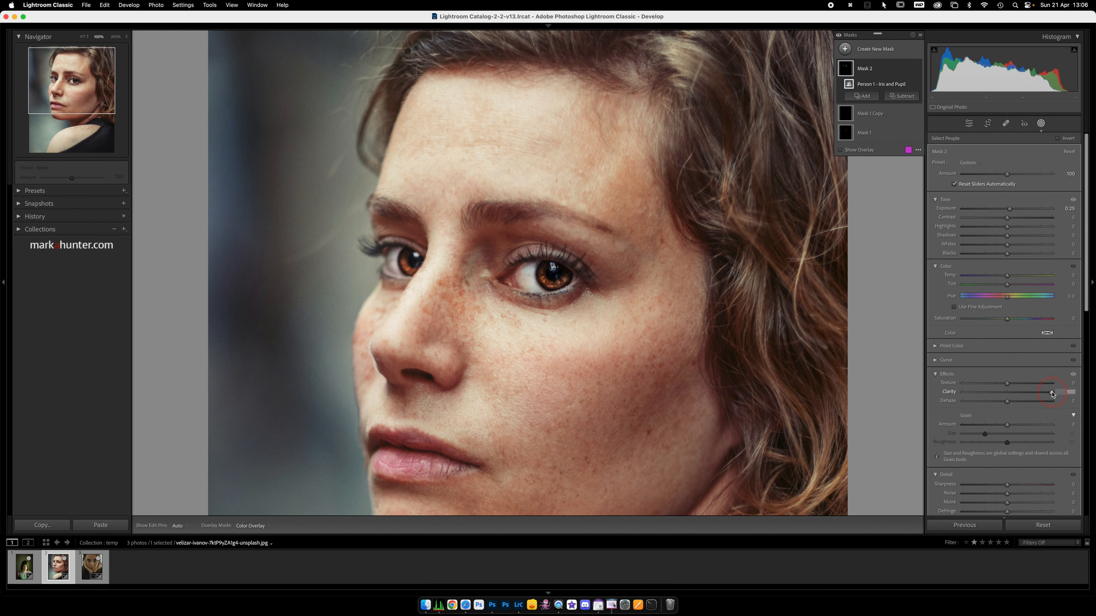
- Set the iris and pupil mask's clarity to about 3 and moderately raise its texture
left_click_drag(1053, 393, 1010, 398)
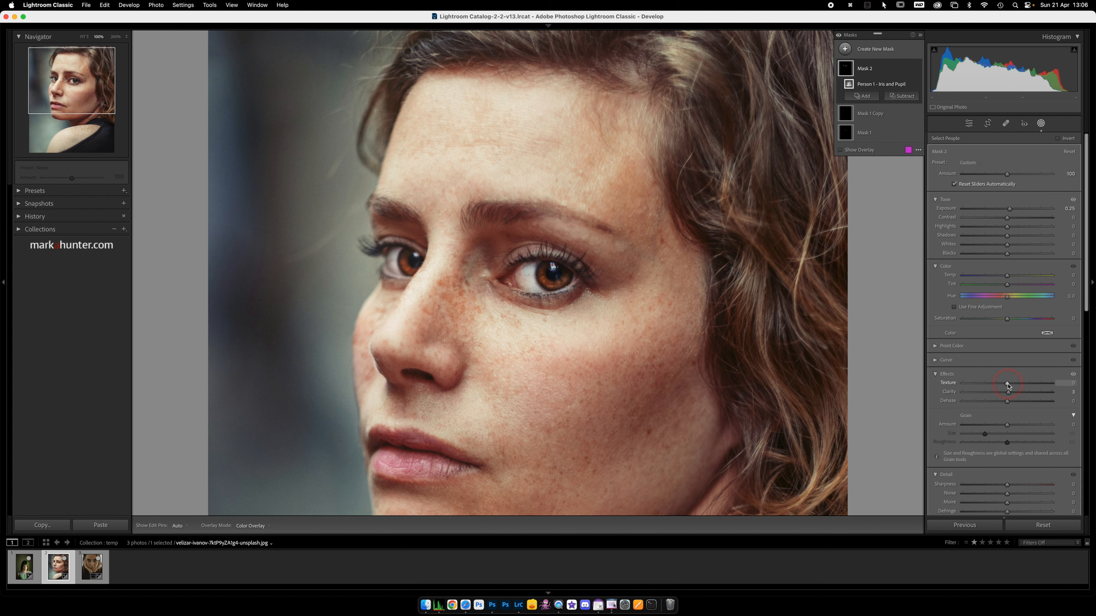
left_click_drag(1008, 386, 1025, 384)
- Compare the portrait before and after the edits
key("backslash")
key("backslash")
key("backslash")
key("backslash")
- Create a brush mask with size 3, feather 83, flow 81 and density 81, and paint over both irises
left_click(845, 49)
left_click(890, 127)
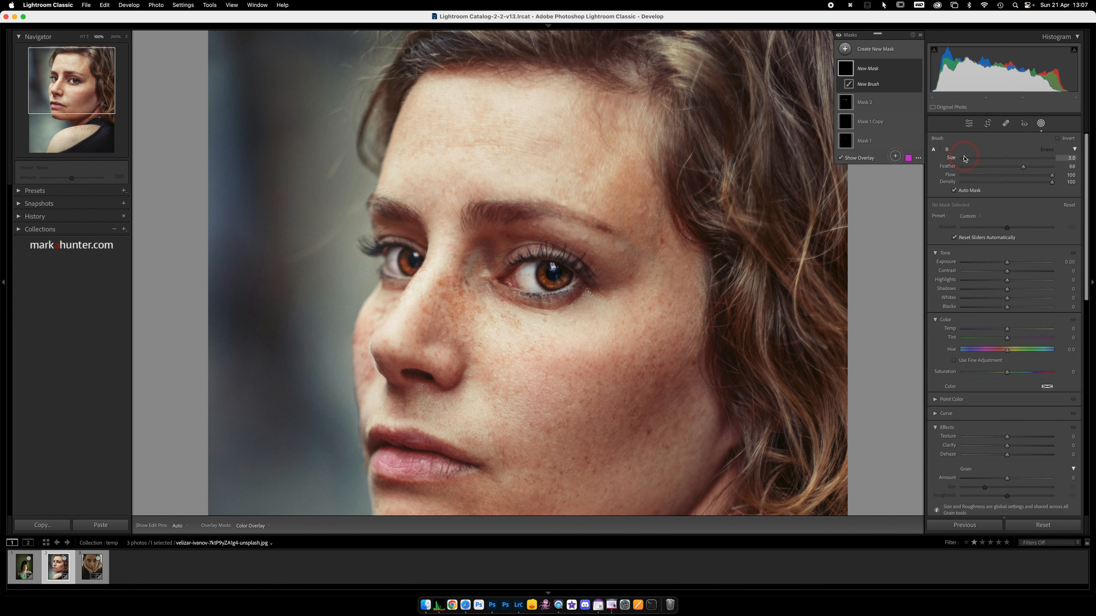
left_click_drag(965, 159, 1037, 167)
left_click_drag(966, 159, 966, 159)
left_click_drag(1052, 176, 1034, 183)
left_click_drag(403, 255, 409, 264)
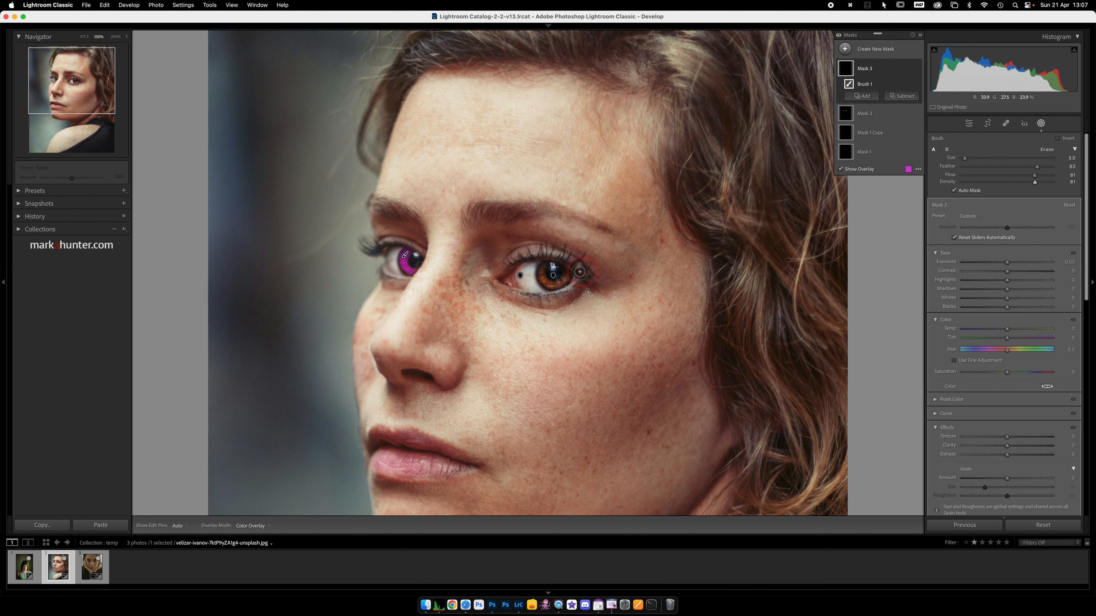
left_click_drag(542, 270, 560, 284)
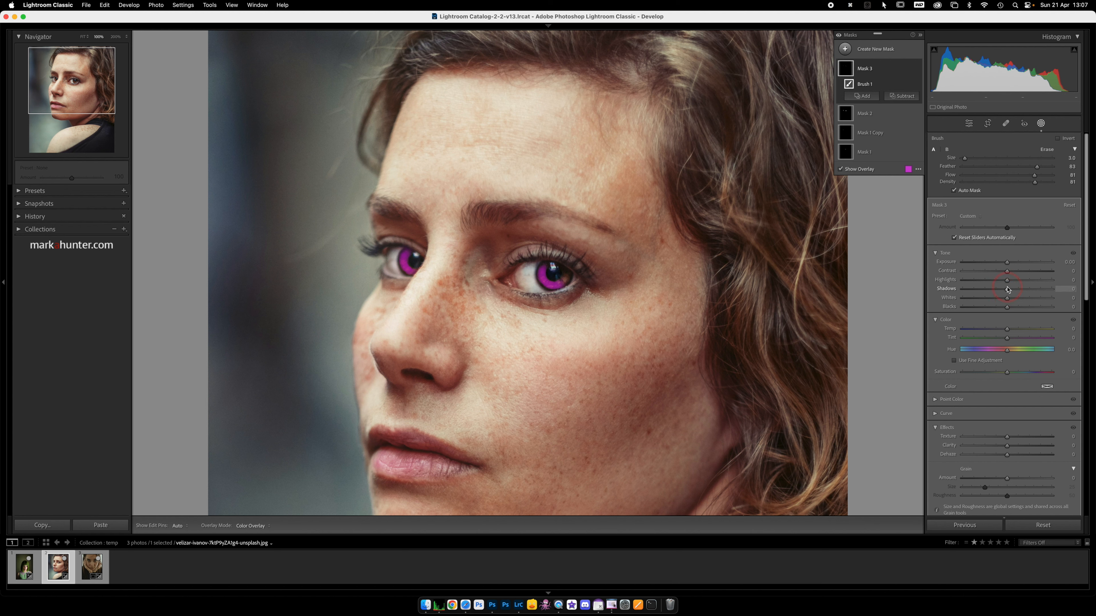
- Lift the brushed irises' shadows to about 37 and compare the eyes with Mask 3 hidden and shown
left_click_drag(1007, 291, 1024, 288)
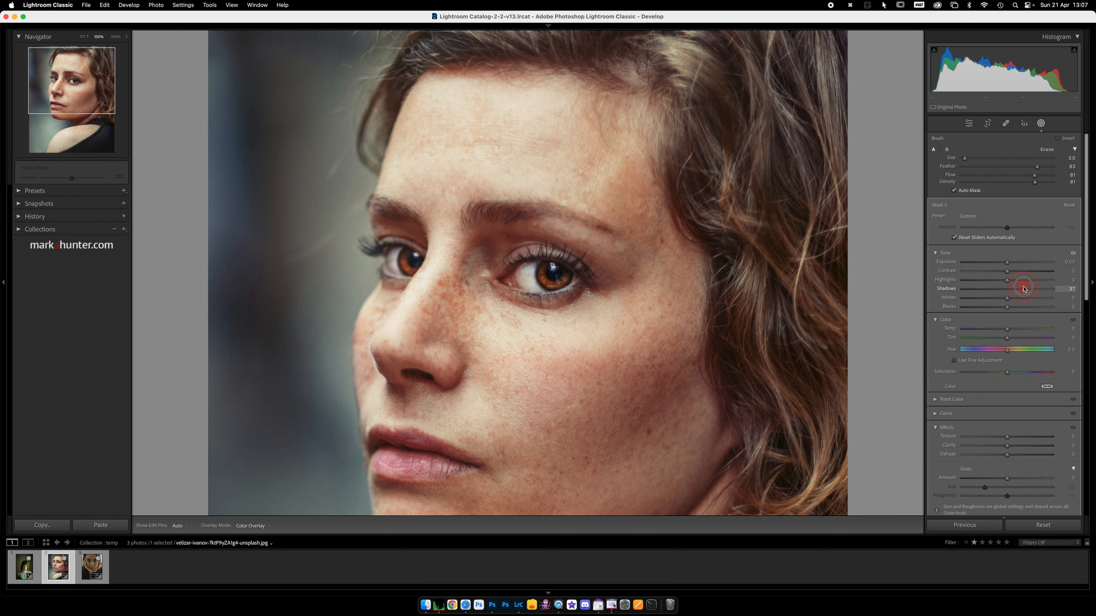
left_click_drag(1024, 289, 1023, 288)
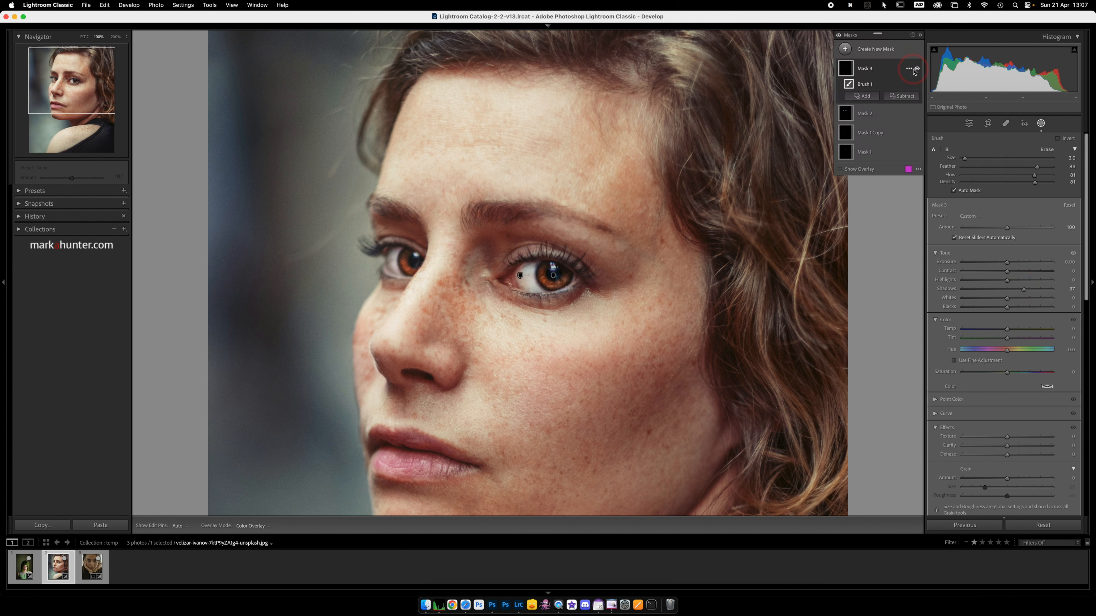
left_click(916, 69)
left_click(916, 69)
left_click(917, 69)
left_click(916, 69)
- Raise the brushed irises' exposure to about 0.24
left_click(1007, 263)
left_click(1007, 263)
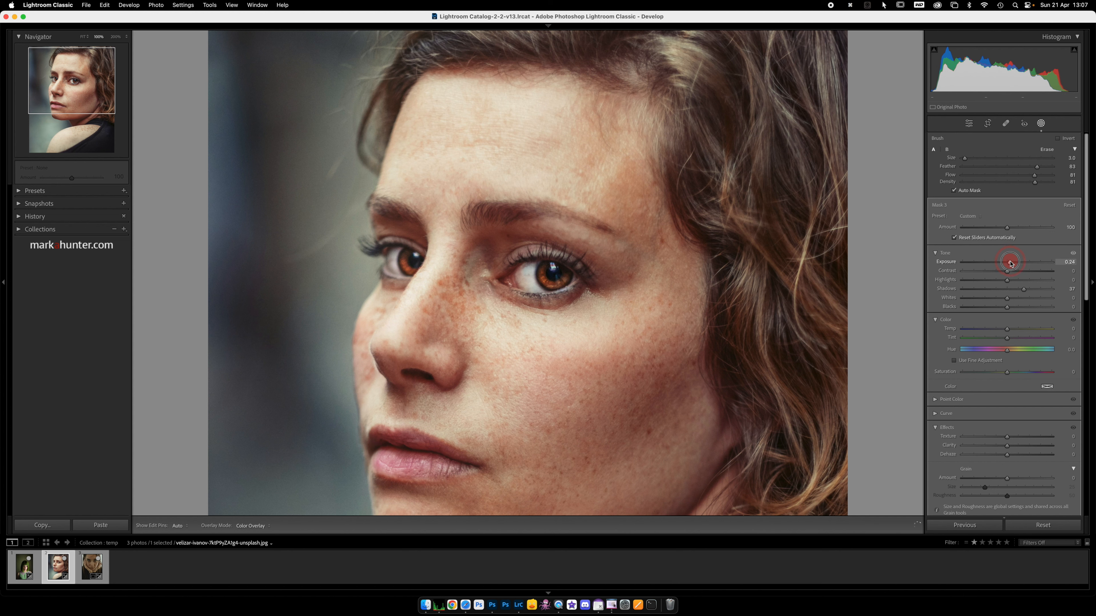
left_click_drag(1011, 263, 1010, 264)
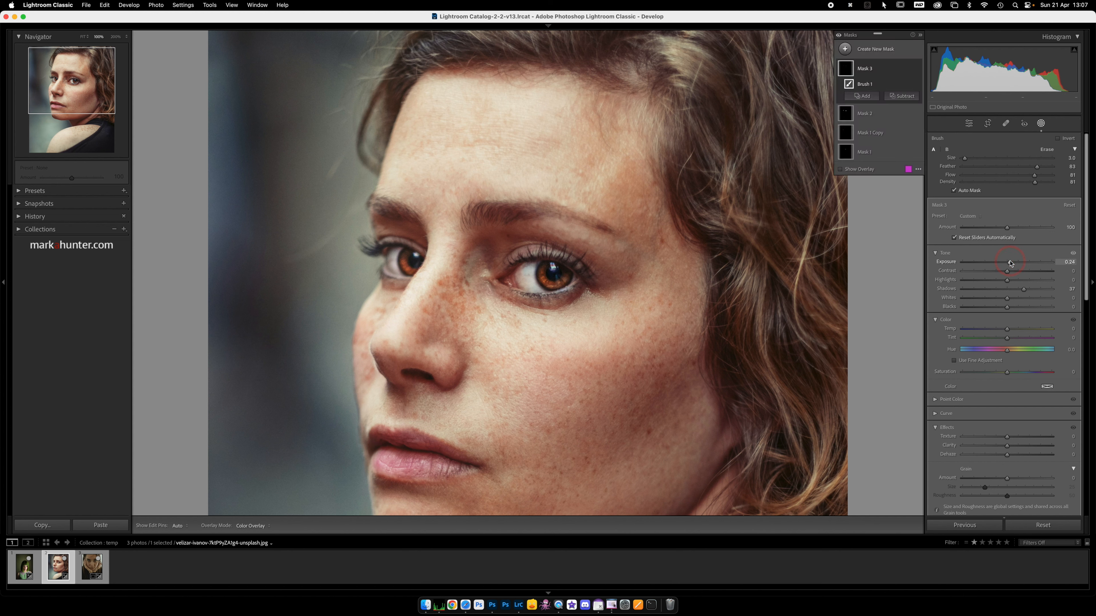
- Switch to the portrait of the woman resting her face in her hands and reset all its existing edits
left_click(412, 166)
left_click(677, 223)
left_click(92, 568)
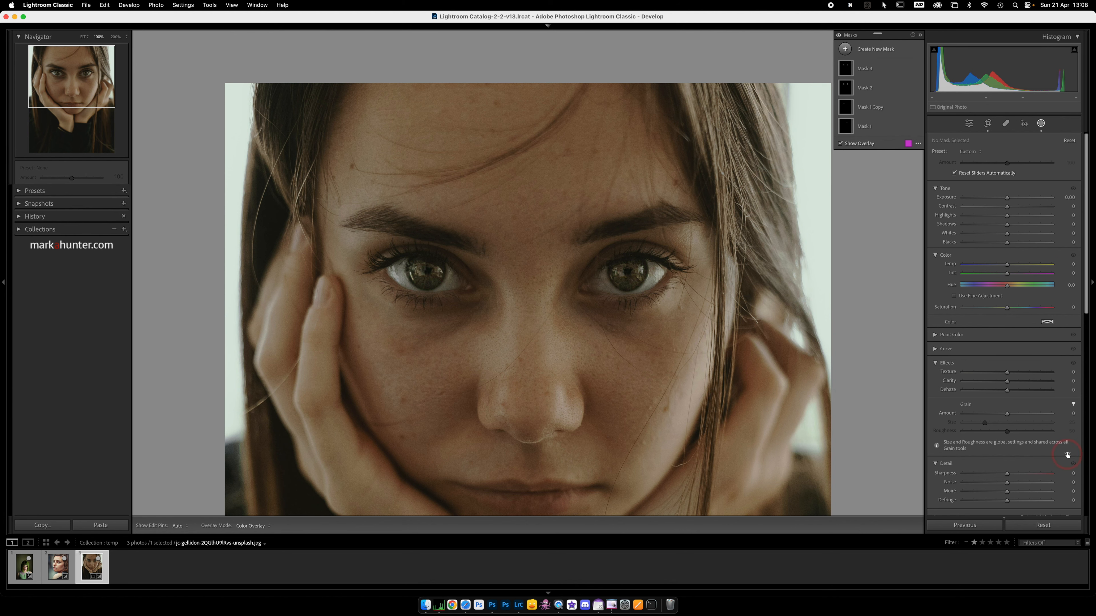
left_click(1044, 525)
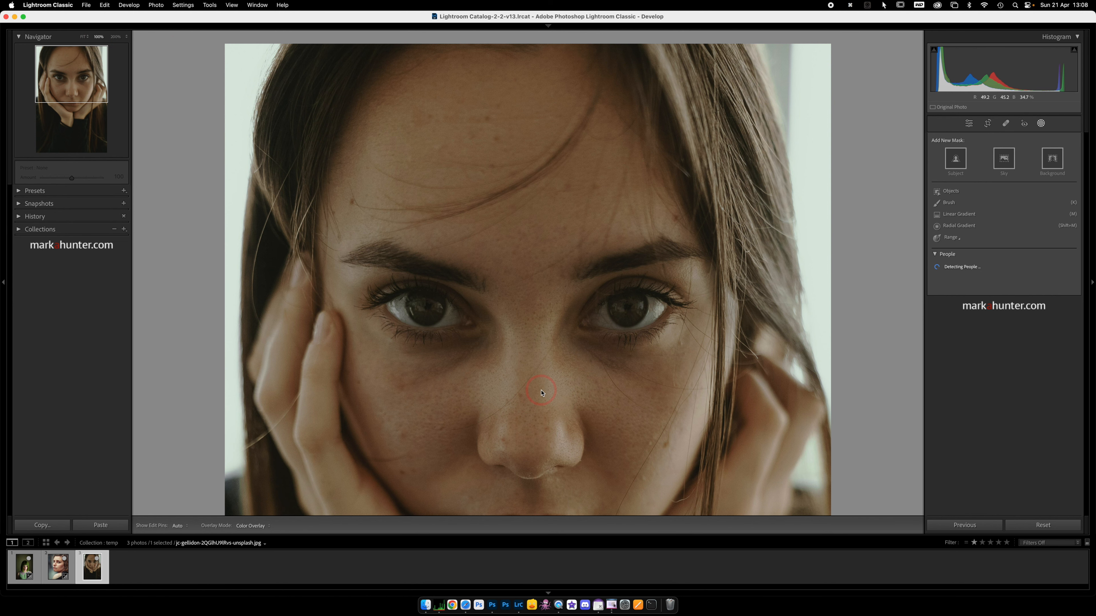
- Create three separate masks for Person 1 covering the facial skin, eye sclera, and iris and pupil
key("space")
left_click_drag(541, 387, 531, 294)
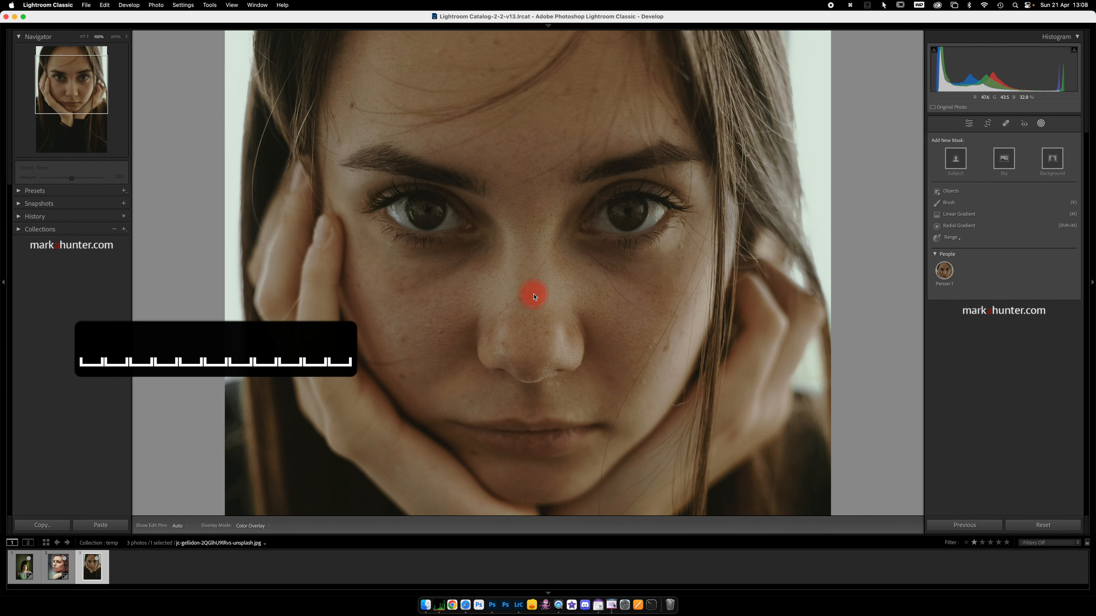
left_click(944, 270)
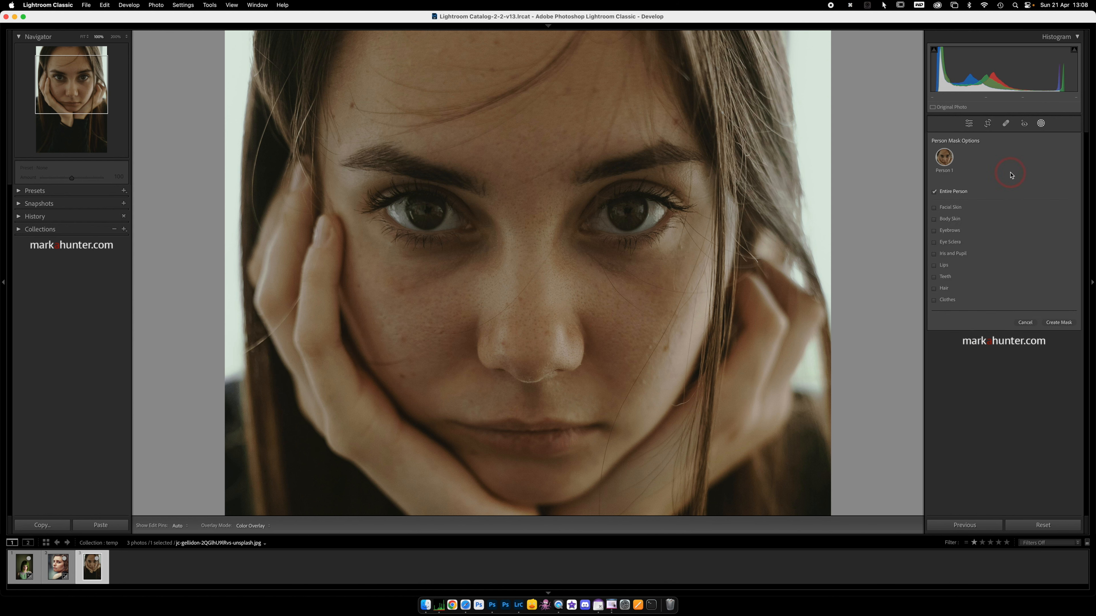
left_click(934, 254)
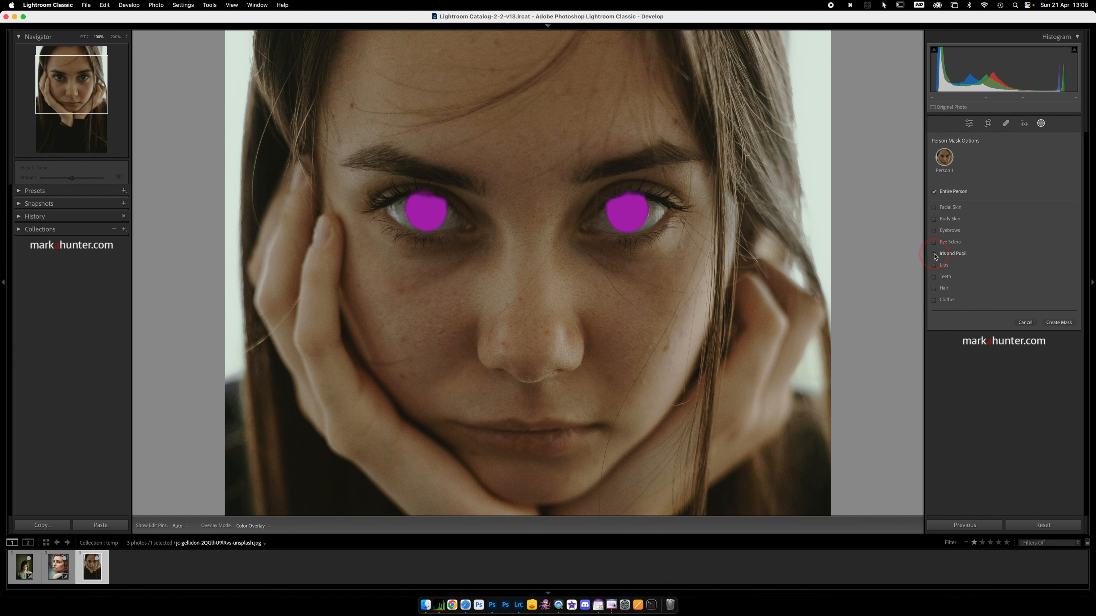
left_click(934, 243)
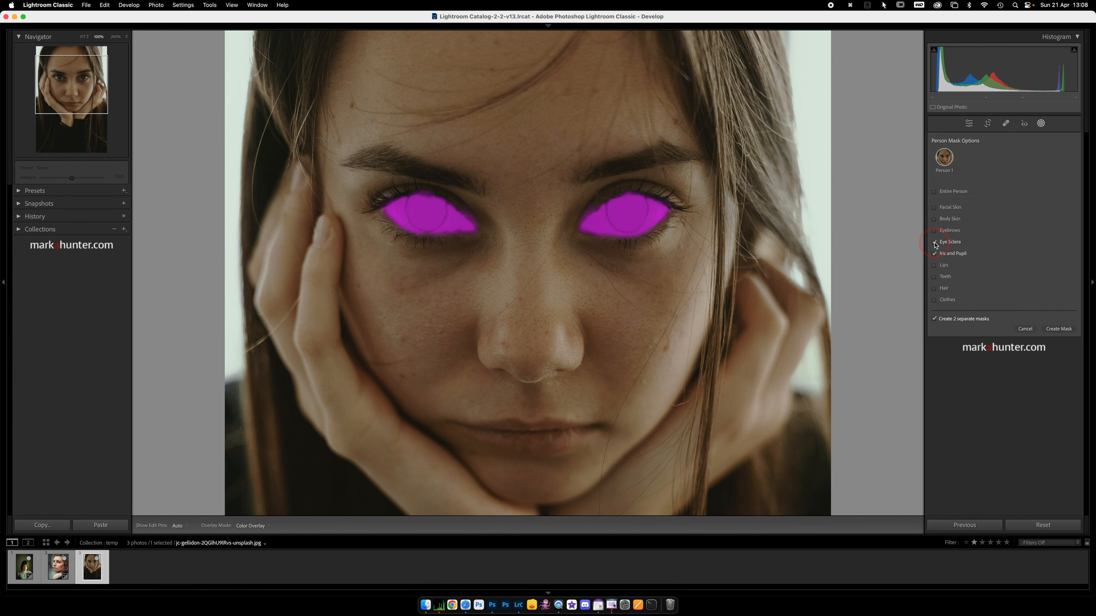
left_click(934, 208)
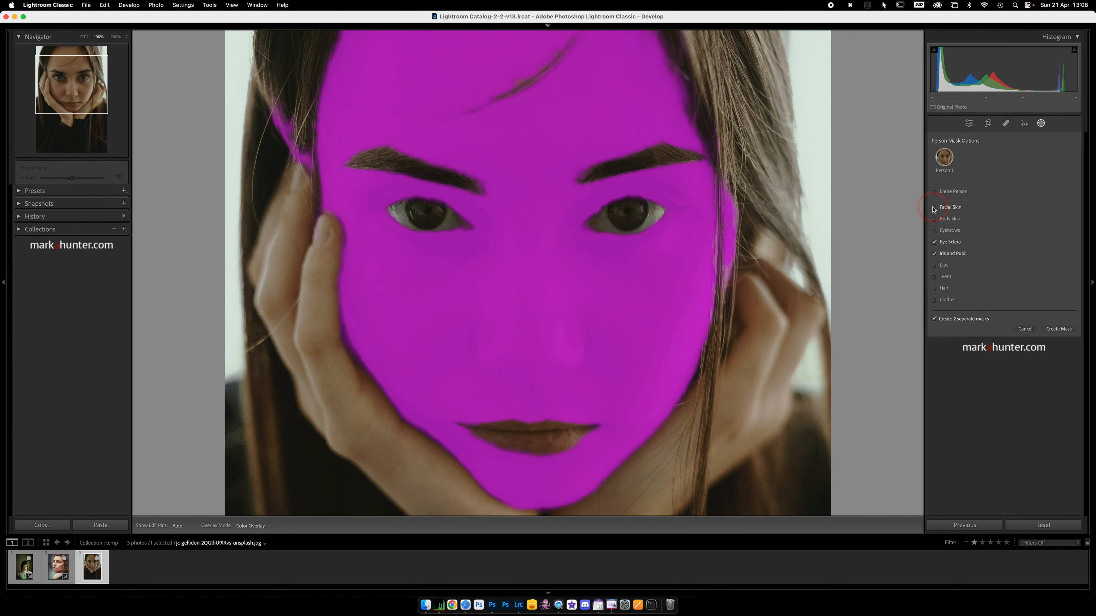
left_click(934, 209)
left_click(1059, 329)
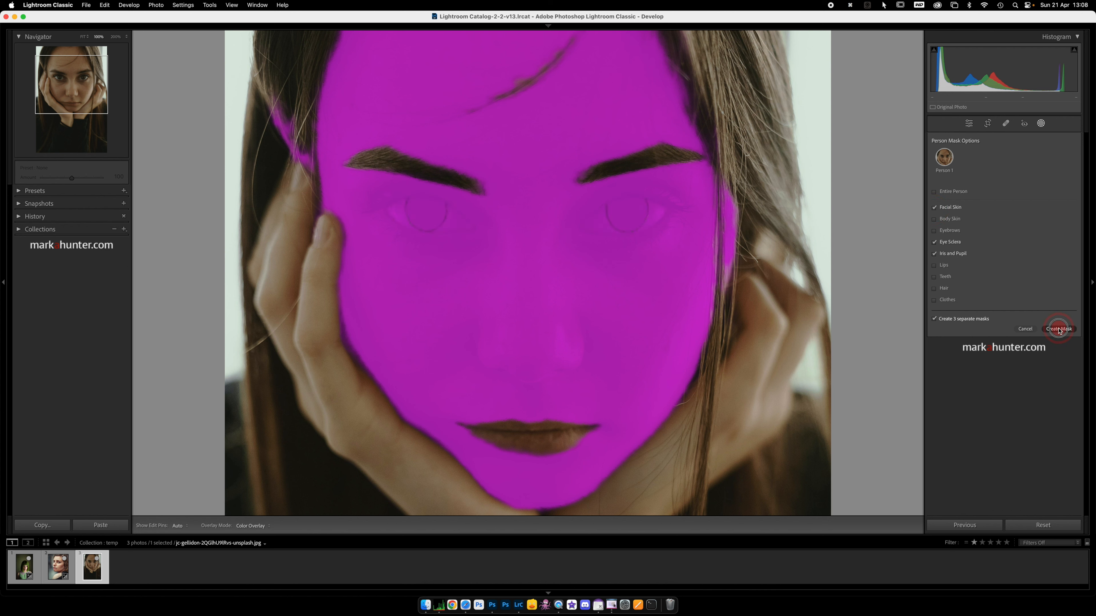
- Adjust the facial skin mask to an exposure of about 0.25, shadows about 40 and texture about -19
left_click(1009, 210)
left_click_drag(1008, 211, 1025, 235)
left_click(1006, 245)
left_click(999, 384)
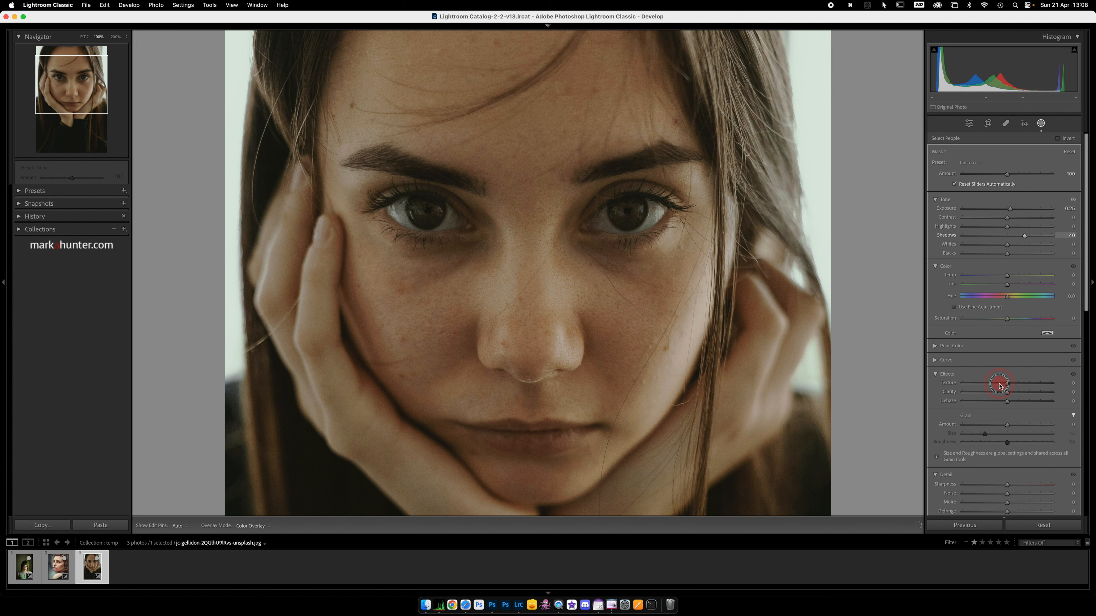
left_click_drag(996, 386, 996, 387)
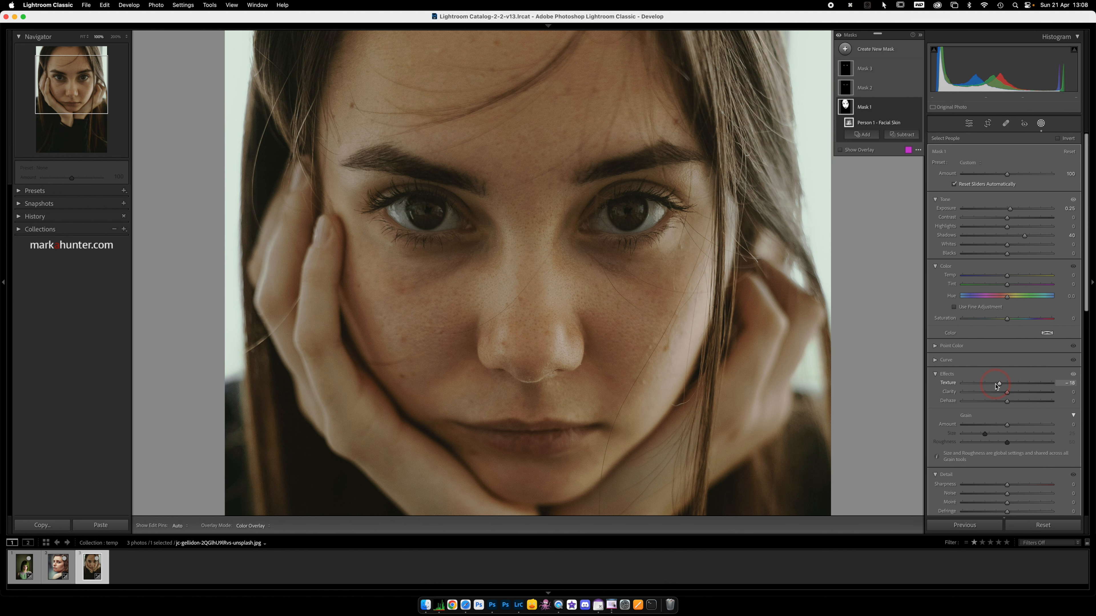
- Brighten the eye sclera mask with shadows at about 26, whites at about 18 and exposure at about 0.21
left_click(885, 90)
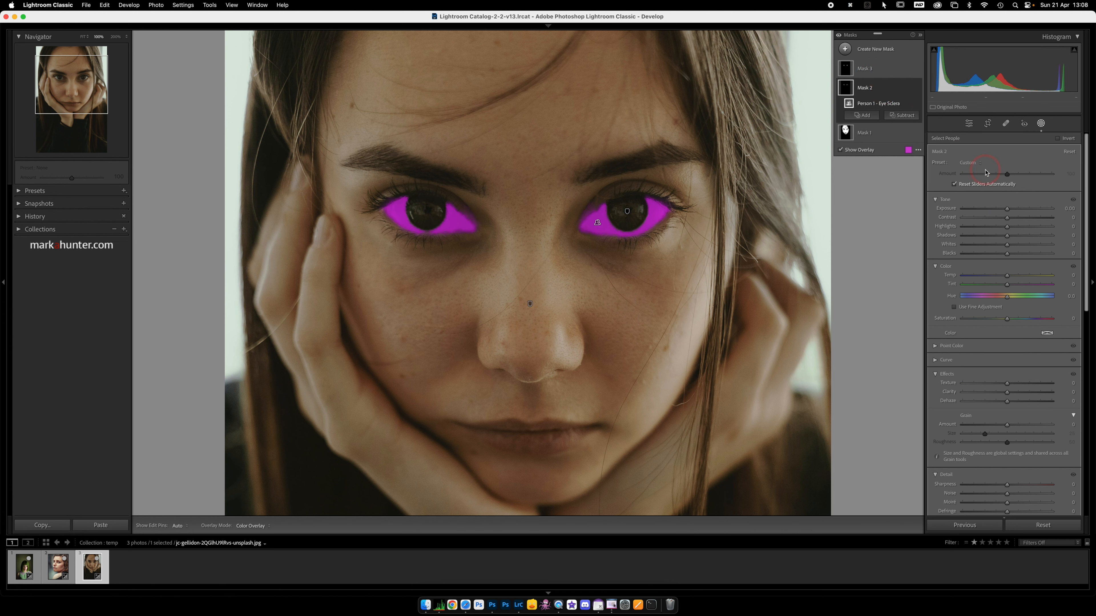
left_click(1007, 236)
left_click_drag(1007, 236, 1010, 211)
left_click(1008, 211)
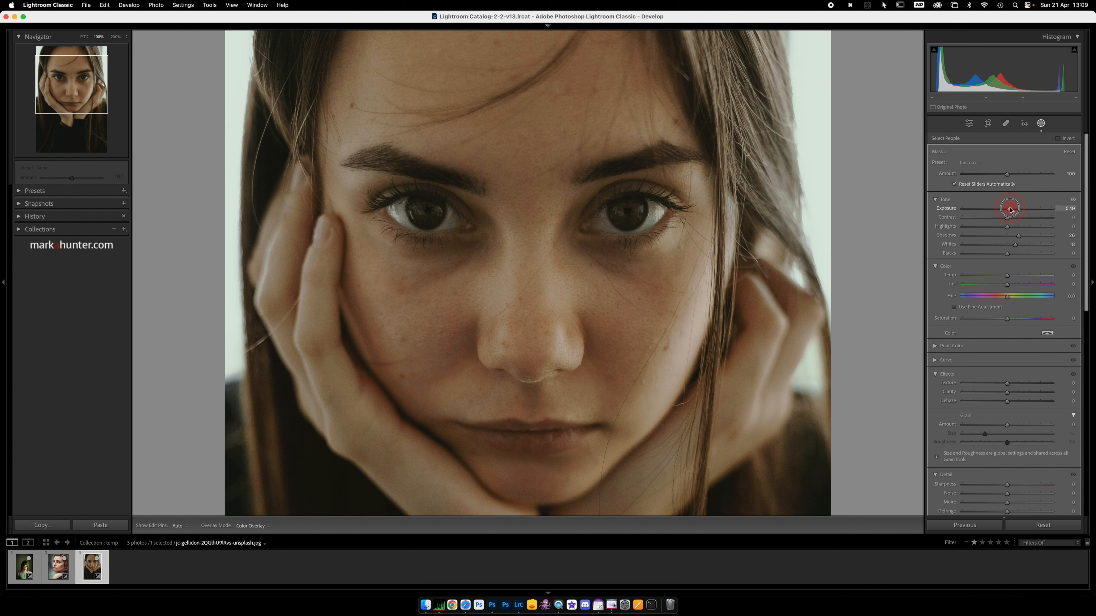
left_click_drag(1011, 209, 1011, 209)
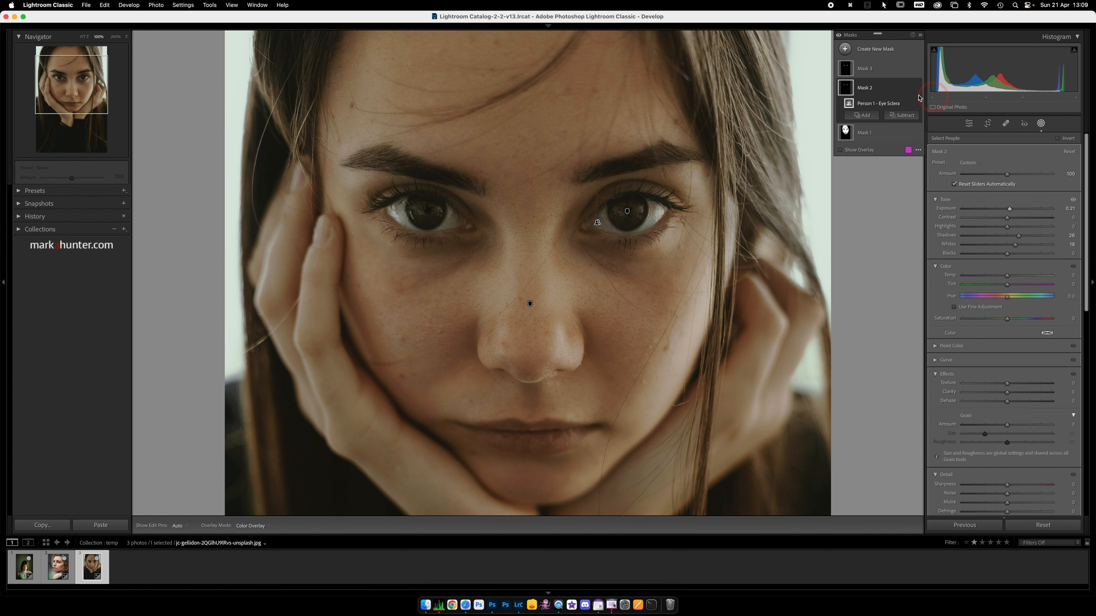
- Intersect the eye sclera mask with a radial gradient drawn around the eye on the picture's right side
mouse_move(879, 94)
left_click(883, 116, "alt")
left_click(896, 220)
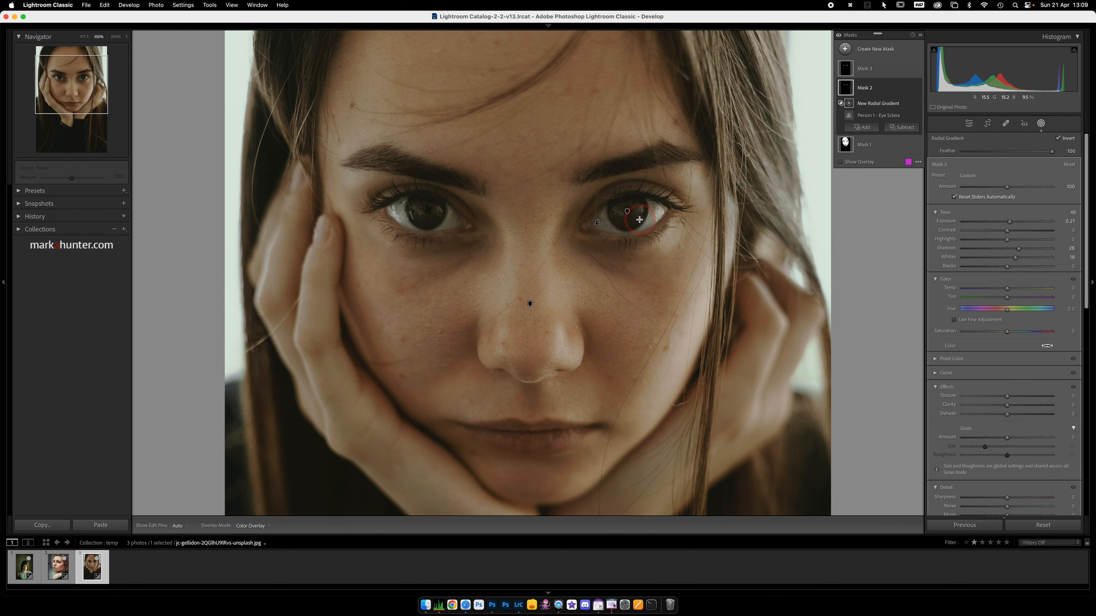
mouse_move(631, 220)
left_mouse_down()
mouse_move(674, 242)
mouse_move(633, 214)
left_mouse_up()
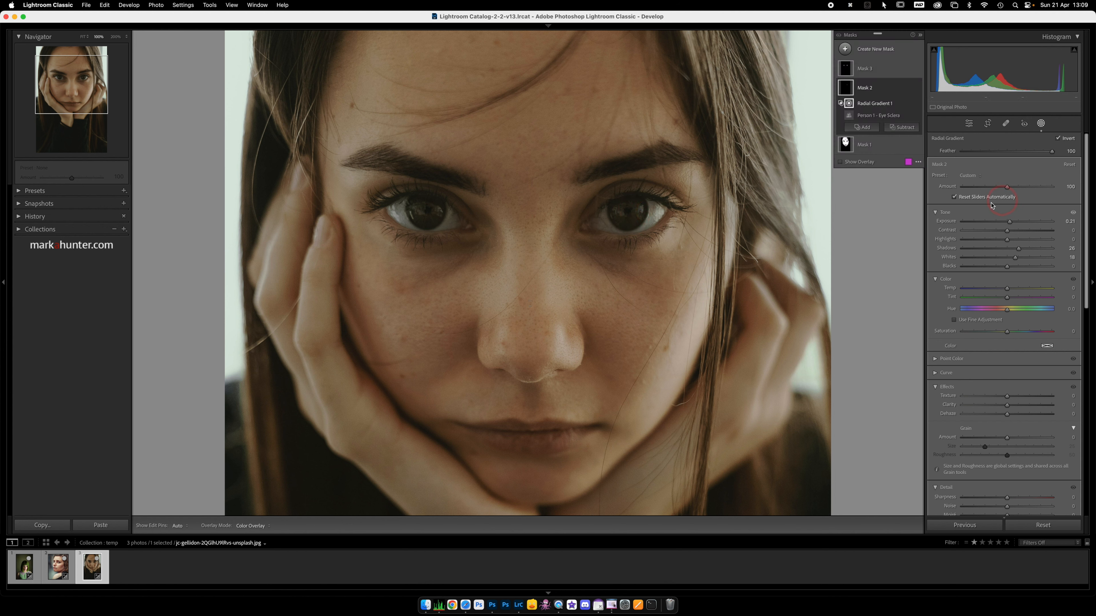
left_click(1045, 153)
- Raise Mask 2's exposure to about 1.10 and compare the eyes with its radial gradient hidden and shown
left_click_drag(1010, 224, 1020, 223)
left_click(899, 110)
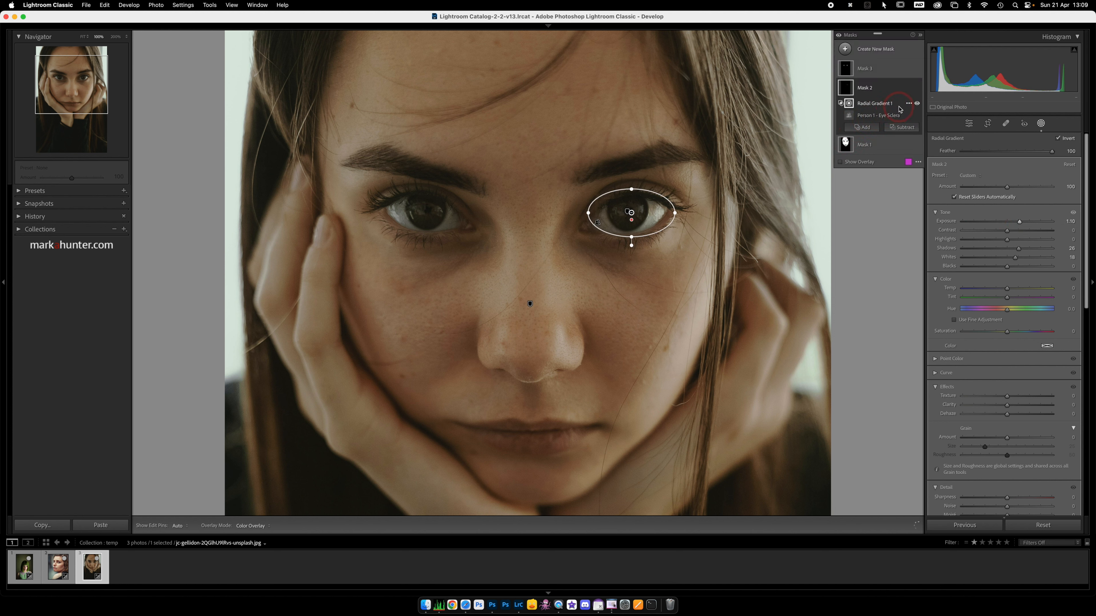
left_click(916, 104)
left_click(917, 104)
left_click(917, 104)
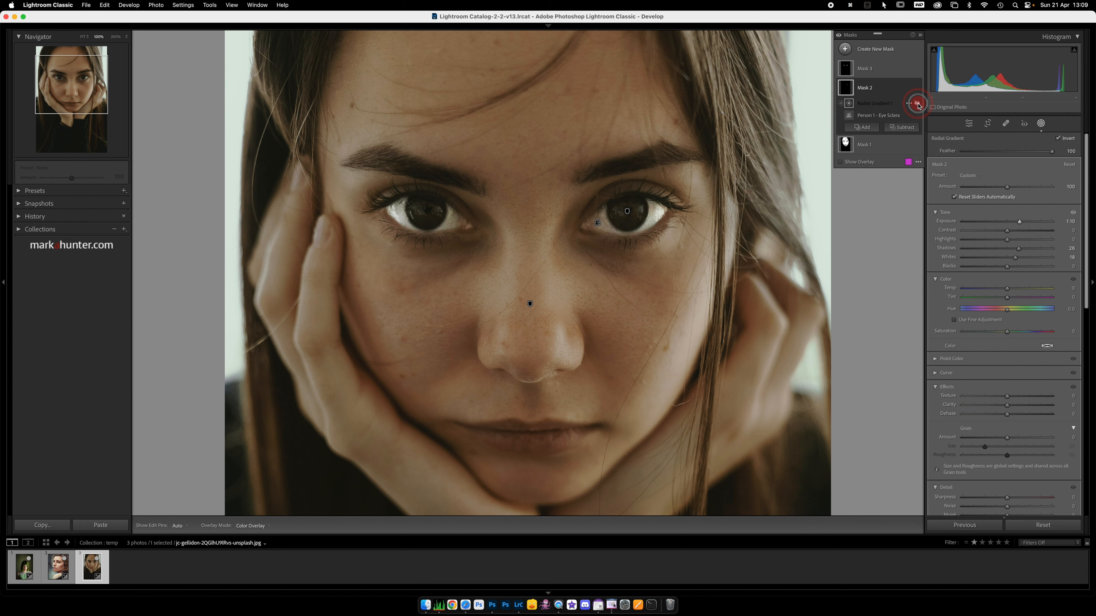
left_click(917, 103)
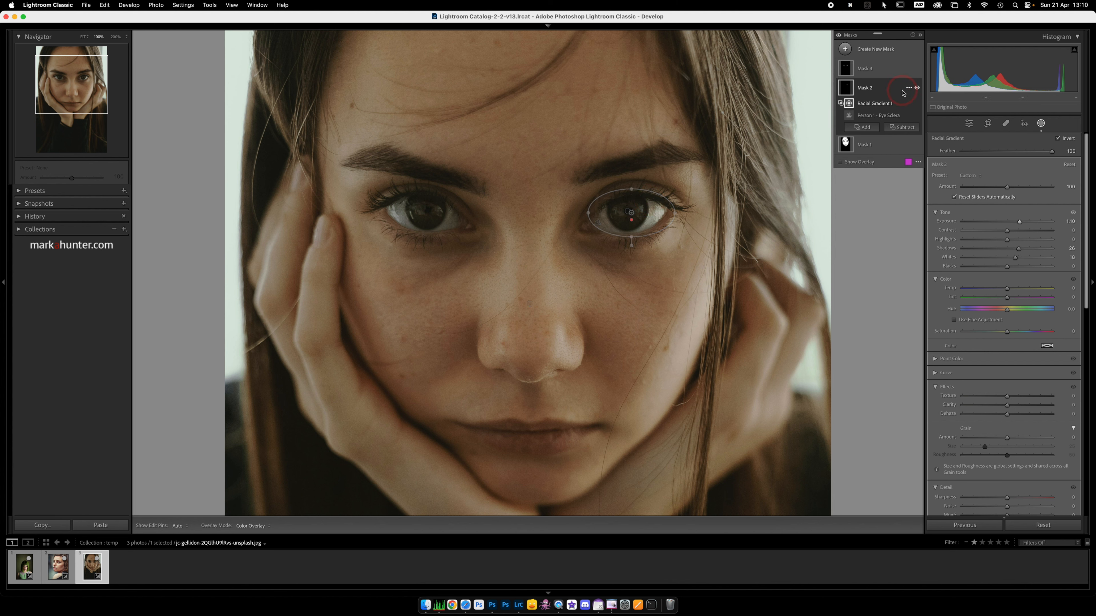
- Duplicate Mask 2 and move the copy's radial gradient over the eye on the picture's left side
left_click(889, 90)
right_click(890, 90)
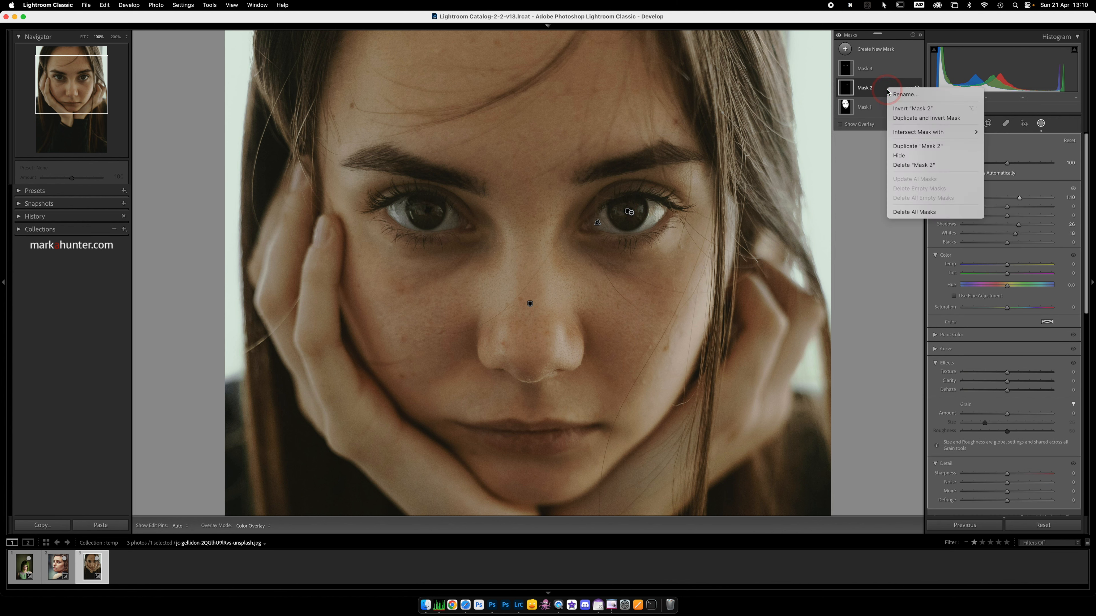
left_click(917, 145)
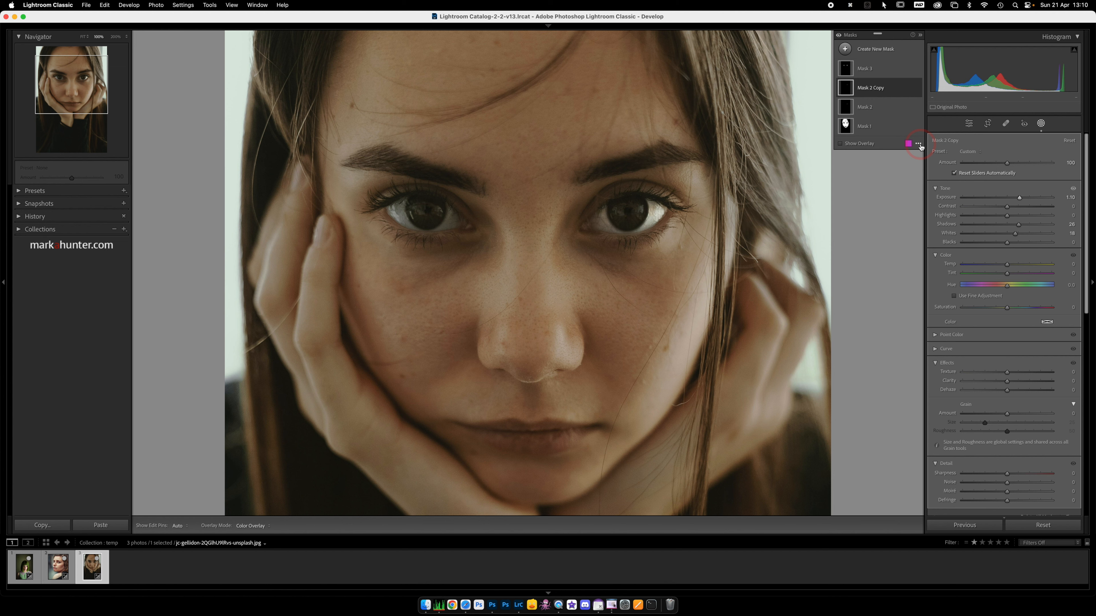
left_click(890, 90)
left_click(882, 104)
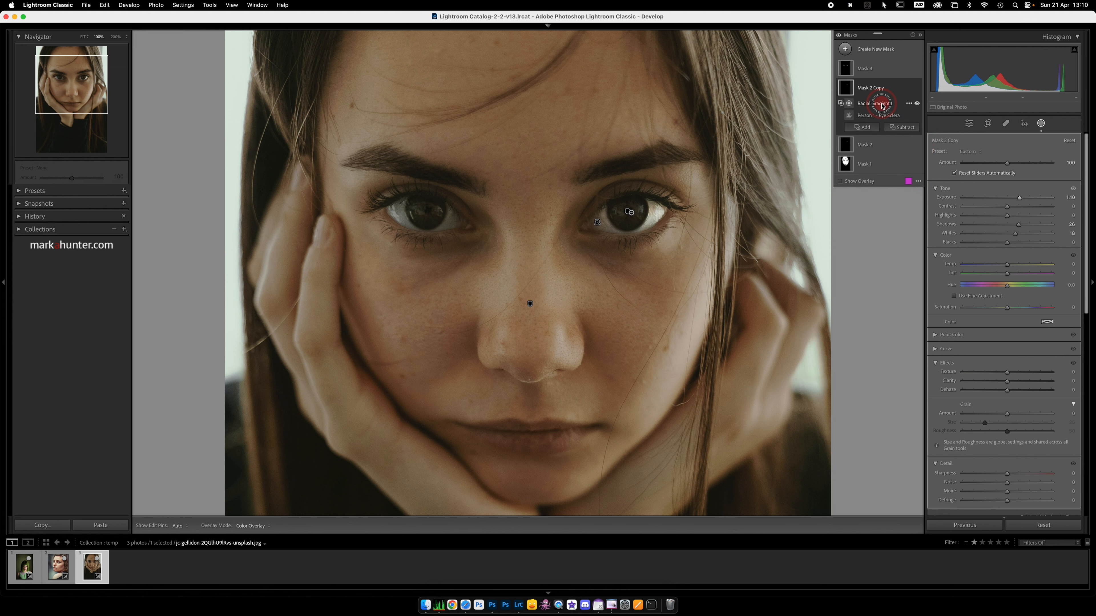
left_click_drag(629, 216, 418, 220)
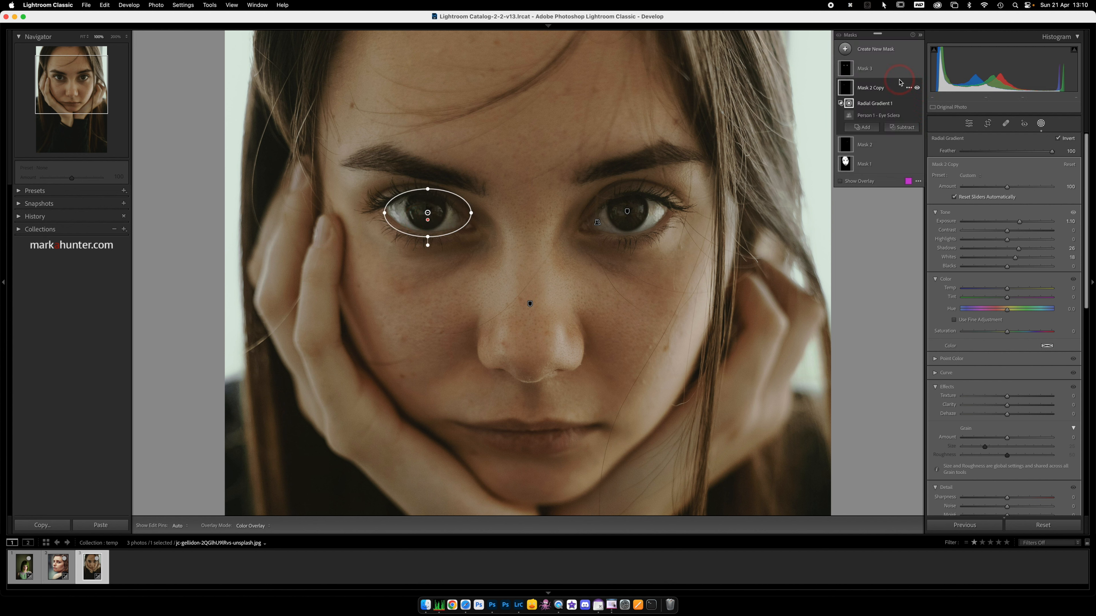
- Brighten the irises by setting the iris and pupil mask's exposure to about 0.85
left_click(865, 69)
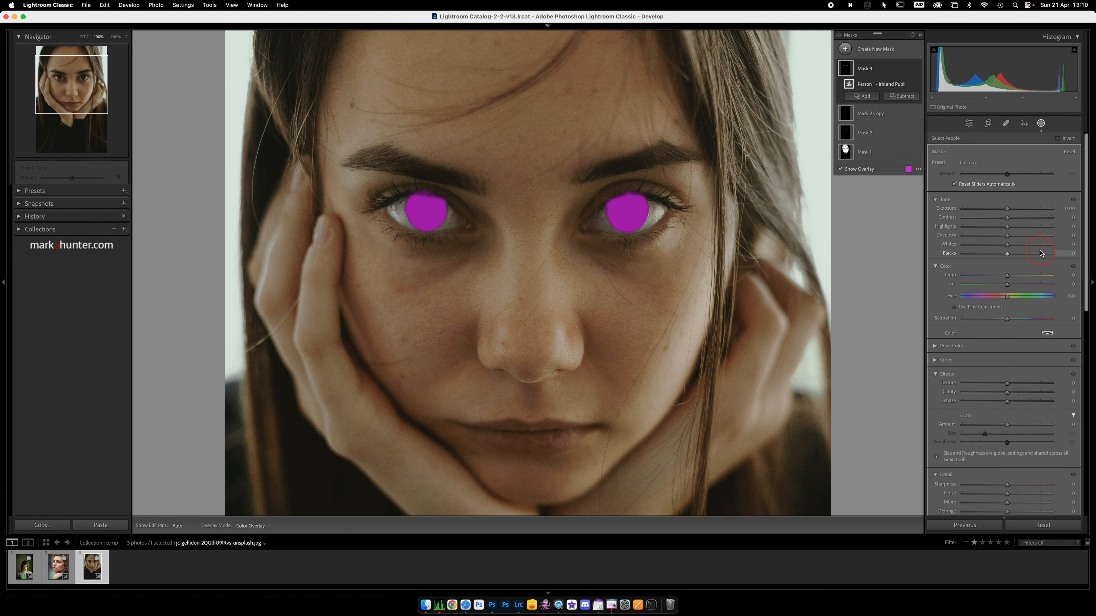
left_click(1007, 210)
left_click_drag(1007, 211, 1016, 209)
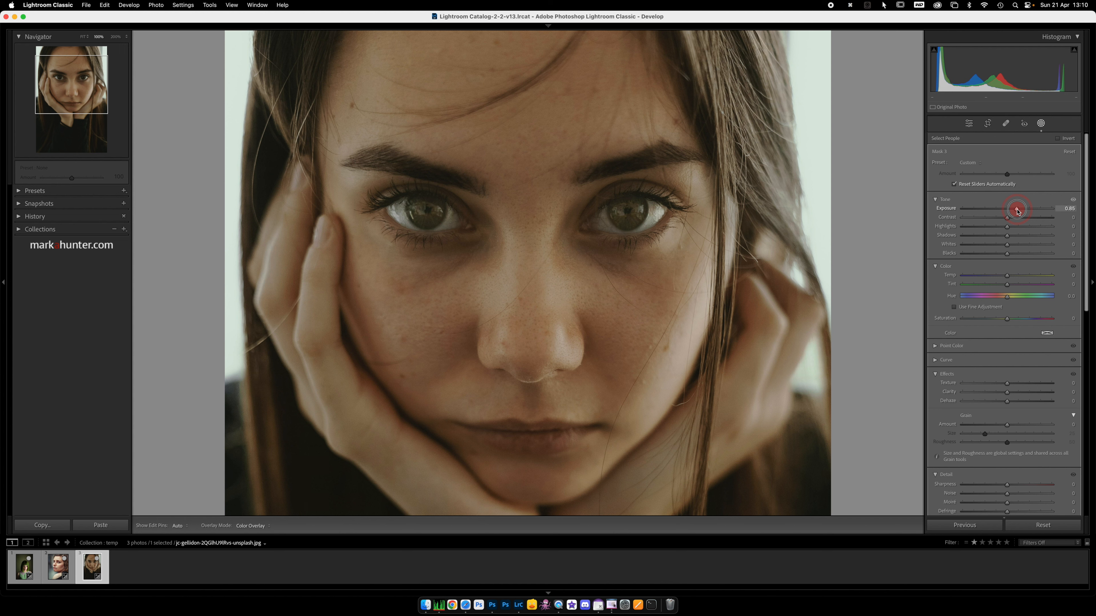
left_click_drag(1017, 210, 1017, 210)
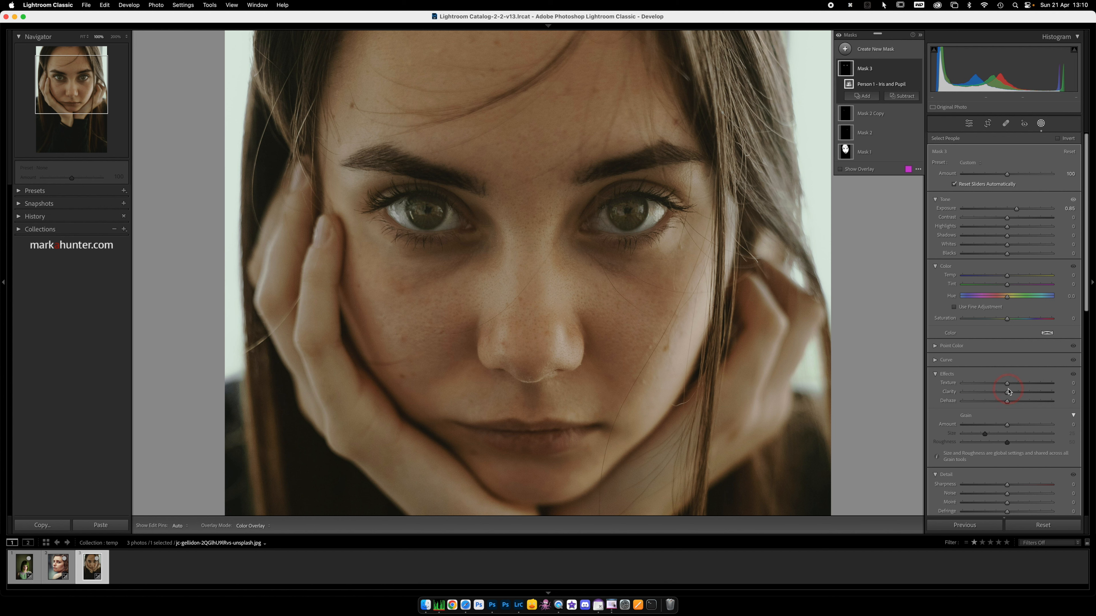
- Set the iris and pupil mask's texture to about 64 and its clarity to about 10
left_click_drag(1008, 394, 1045, 385)
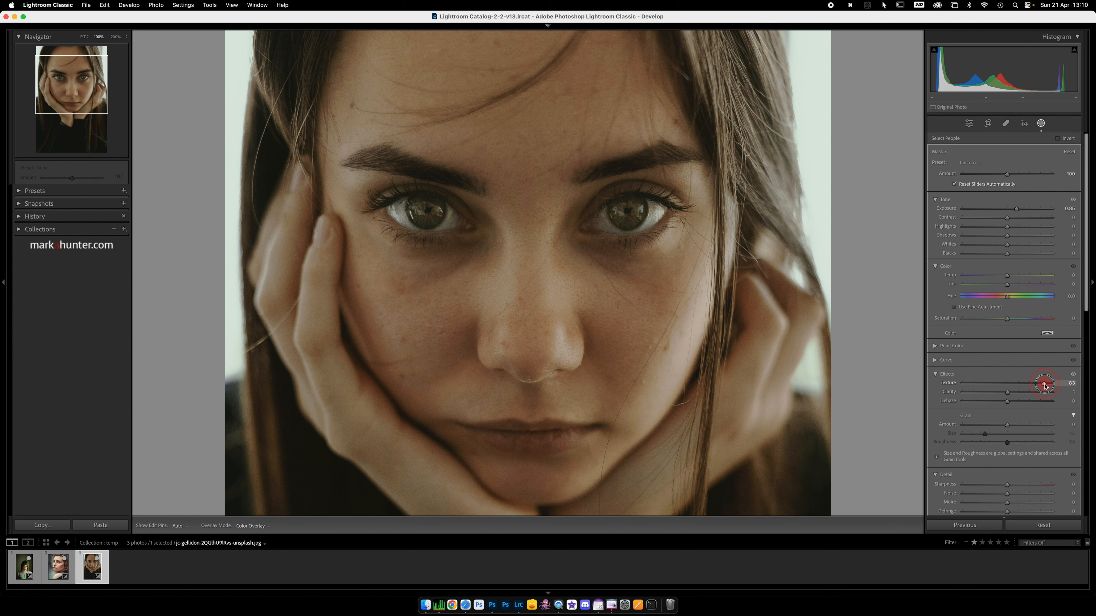
left_click_drag(1045, 385, 1040, 387)
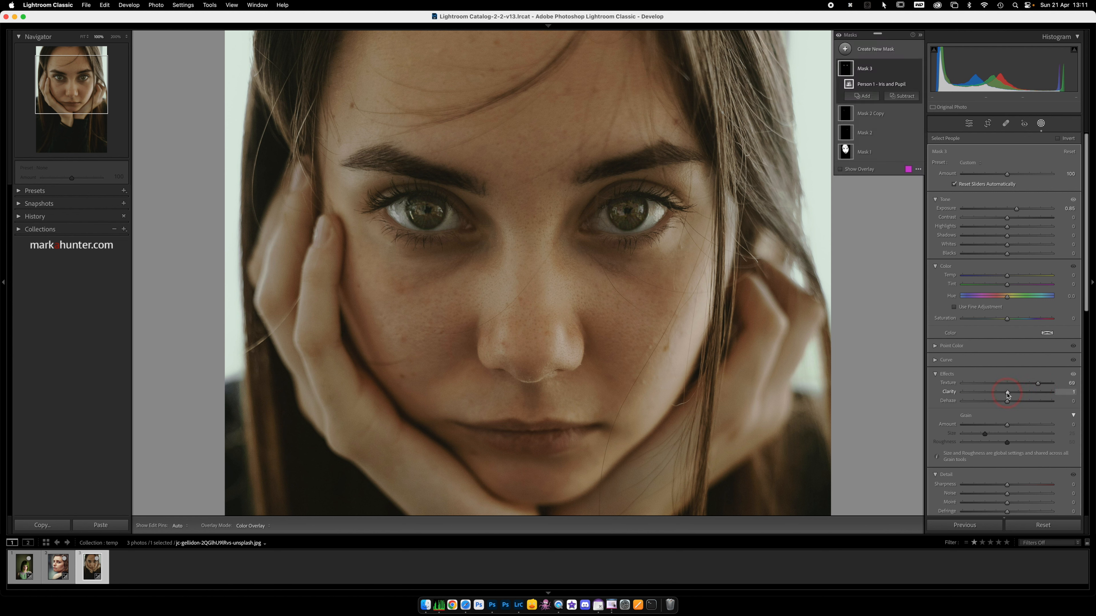
left_click_drag(1007, 393, 1011, 394)
left_click(1039, 385)
left_click_drag(1039, 385, 1038, 385)
- Set the iris and pupil mask's saturation to about 24 and finish masking
left_click(1008, 319)
left_click_drag(1008, 319, 1019, 320)
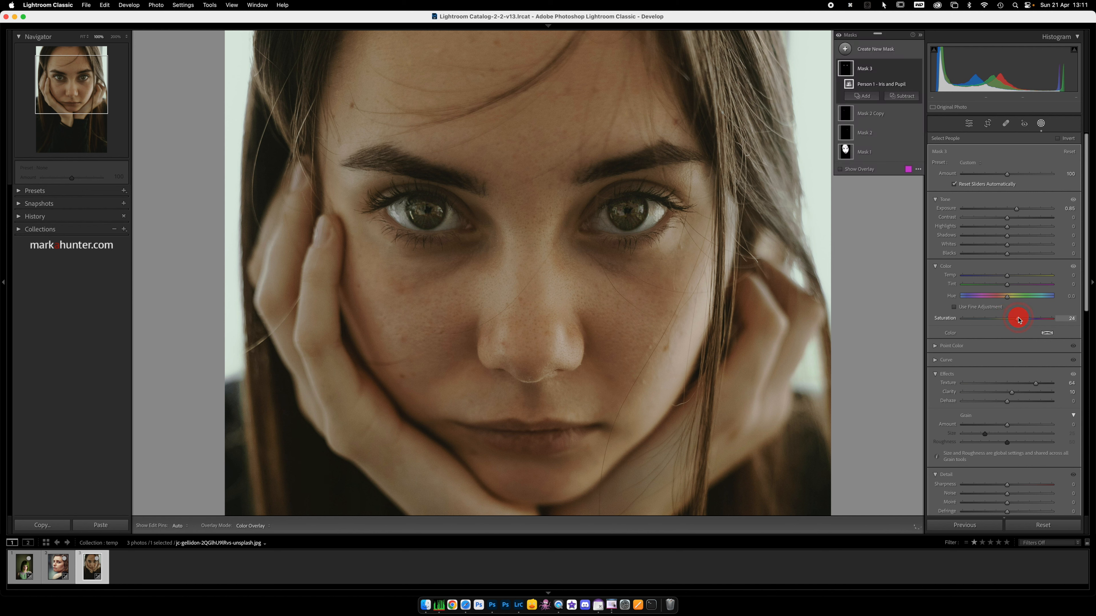
left_click(1041, 124)
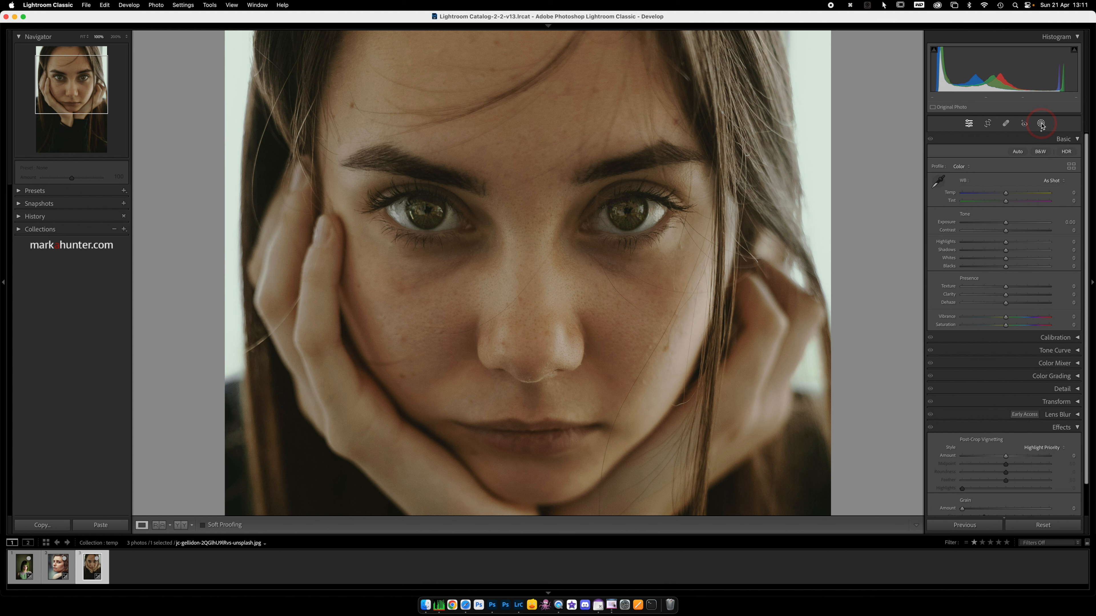